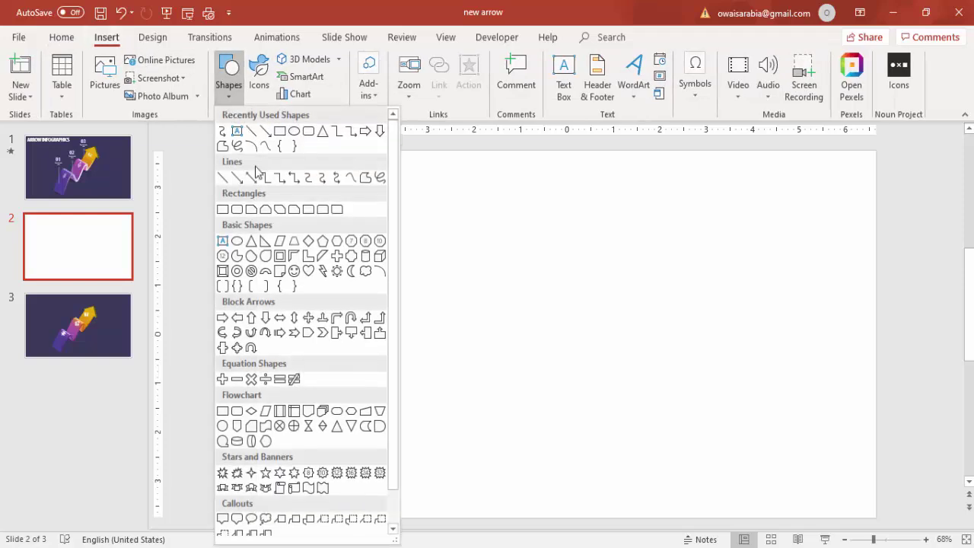
Step: Draw a wavy curve of alternating peaks and valleys rising from lower left to upper right on slide 2
left_click(351, 178)
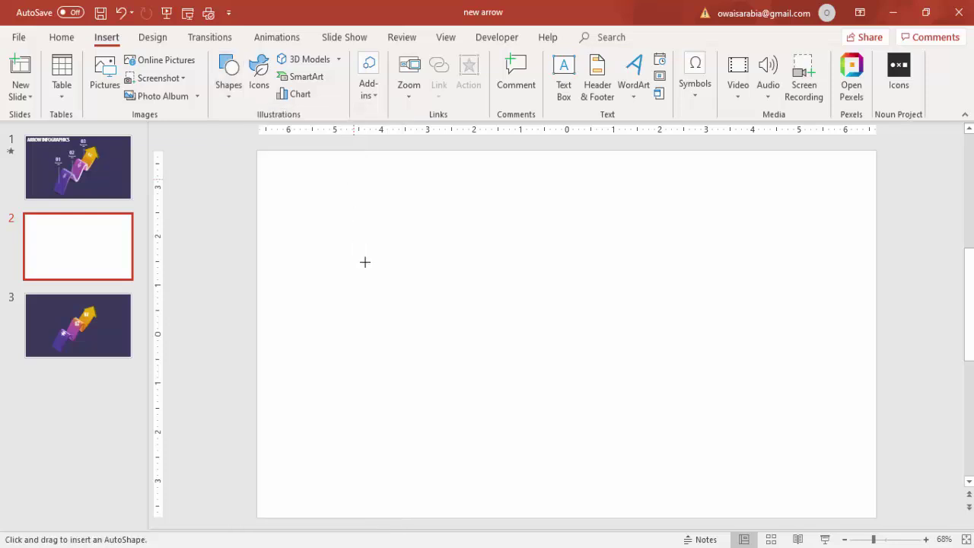
left_click(390, 418)
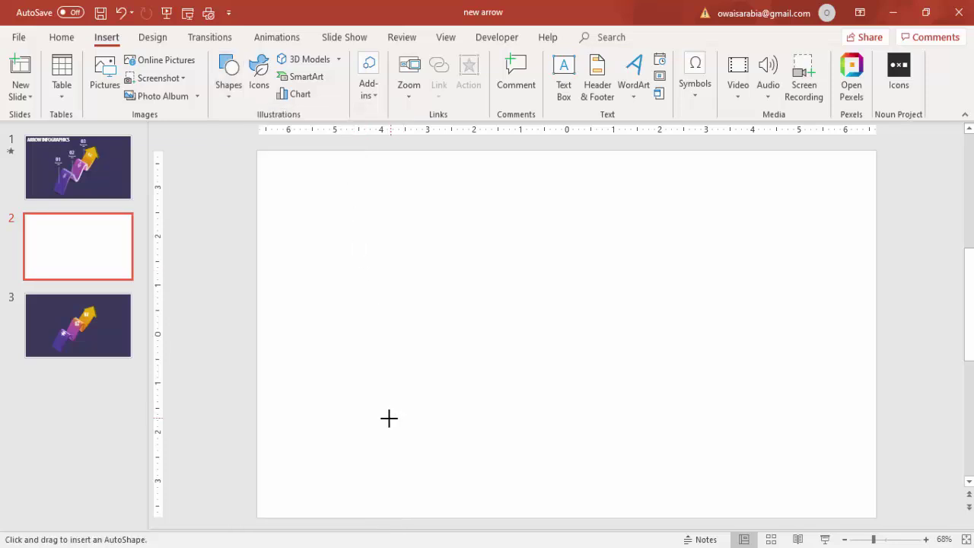
left_click(457, 348)
left_click(487, 369)
left_click(536, 300)
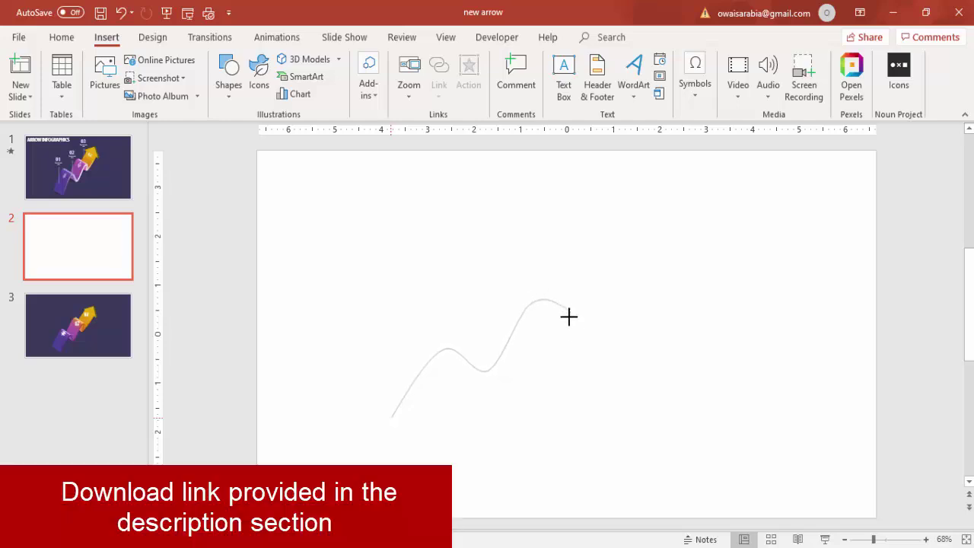
left_click(564, 323)
double_click(599, 266)
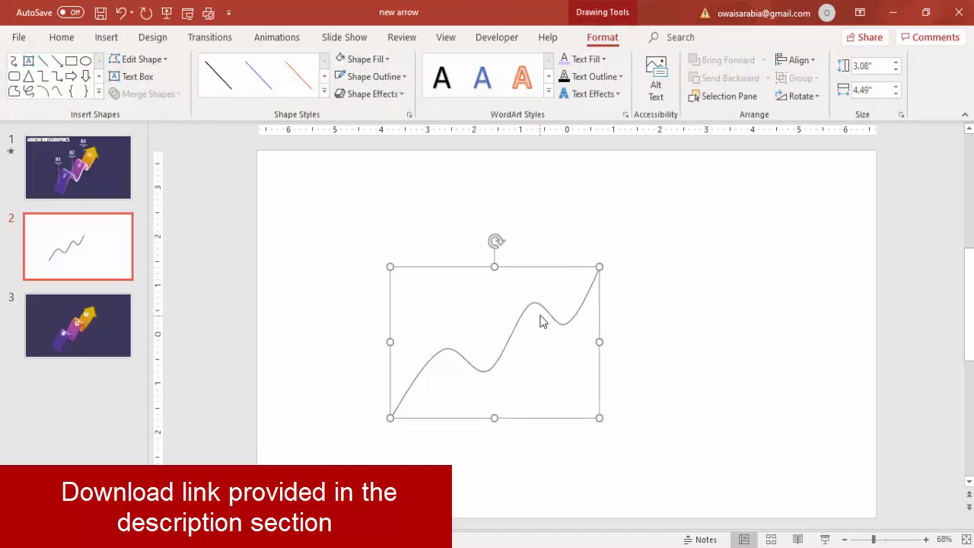
mouse_move(548, 311)
left_mouse_down()
mouse_move(561, 315)
mouse_move(547, 310)
left_mouse_up()
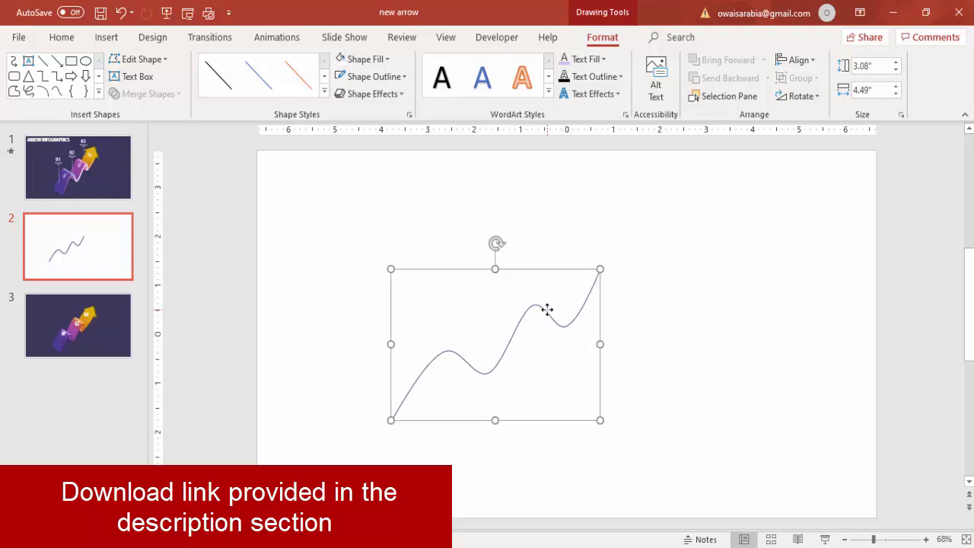
Step: Give the wavy curve an 8 pt 3-D depth in Format Shape's Effects settings
right_click(547, 315)
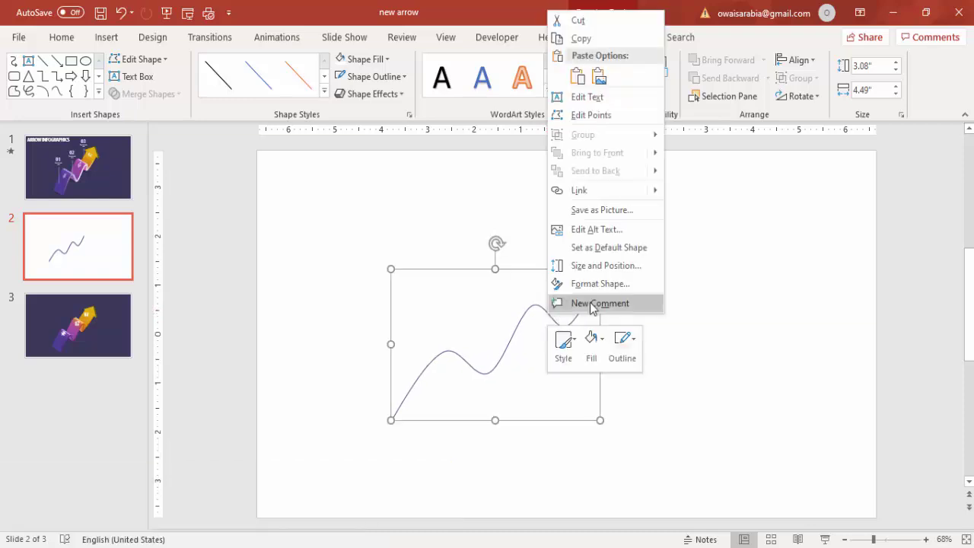
left_click(619, 290)
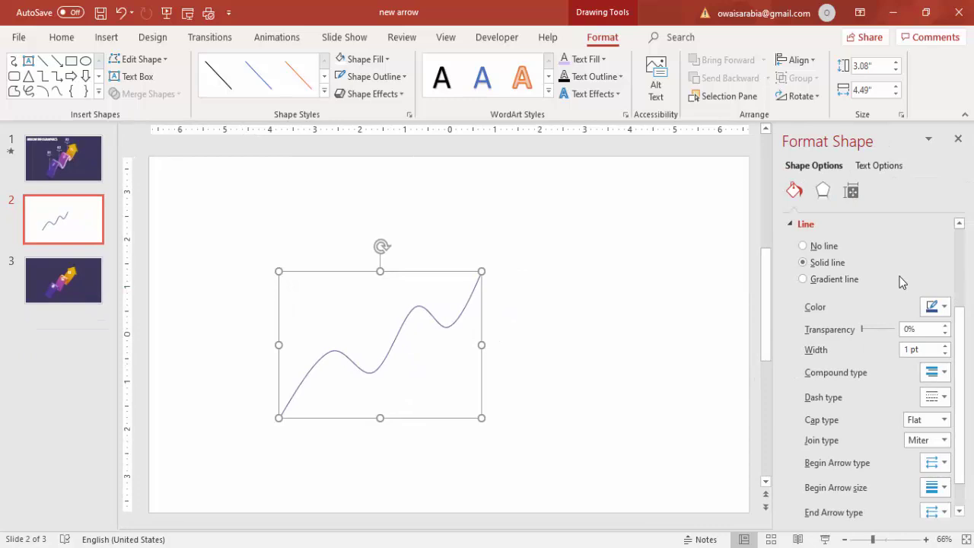
left_click(823, 191)
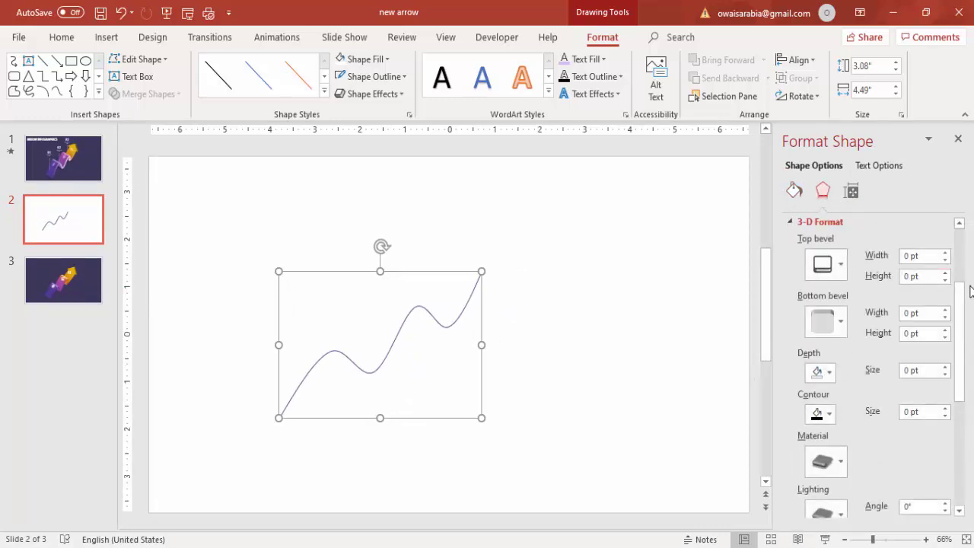
scroll(969, 293, "up", 3)
left_click_drag(963, 272, 963, 355)
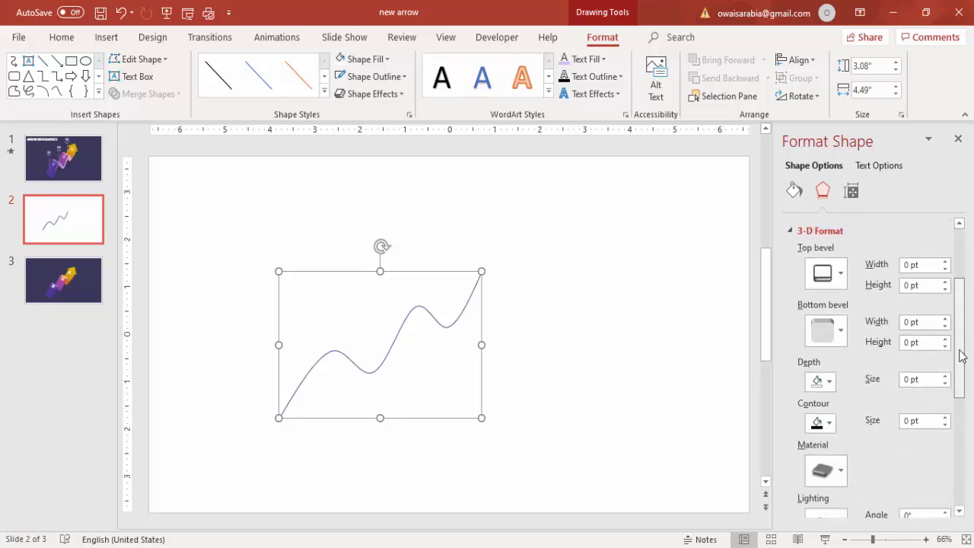
left_click(944, 375)
left_click(945, 376)
left_click(945, 376)
left_click(945, 376)
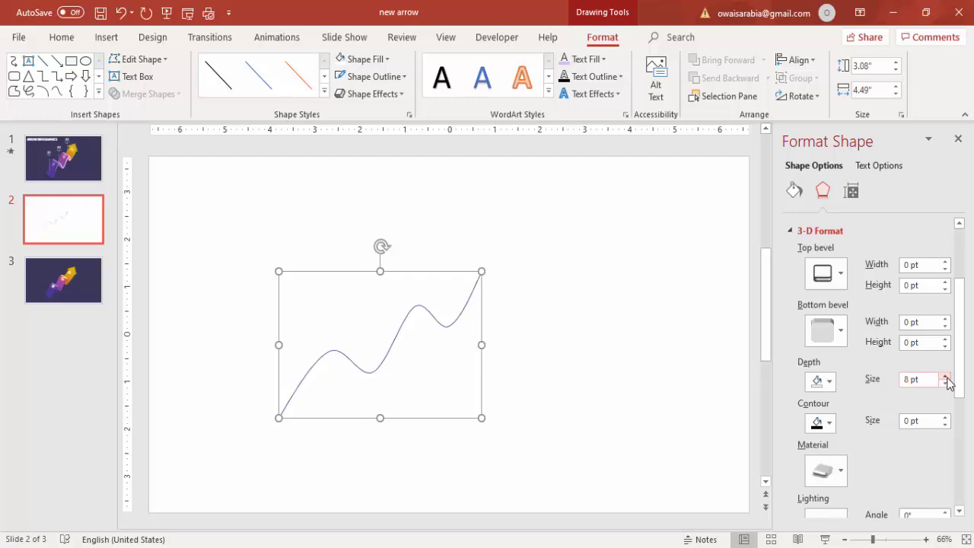
left_click(945, 376)
left_click_drag(965, 337, 964, 425)
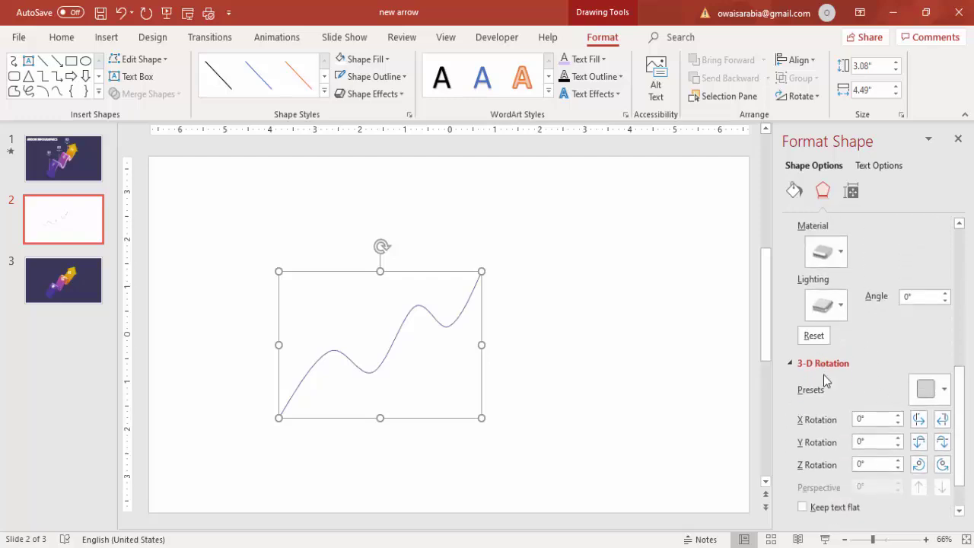
Step: Apply Isometric: Right Up rotation and 90 pt depth, then enlarge the ribbon to 6.16" by 3.62" near centre
left_click(938, 390)
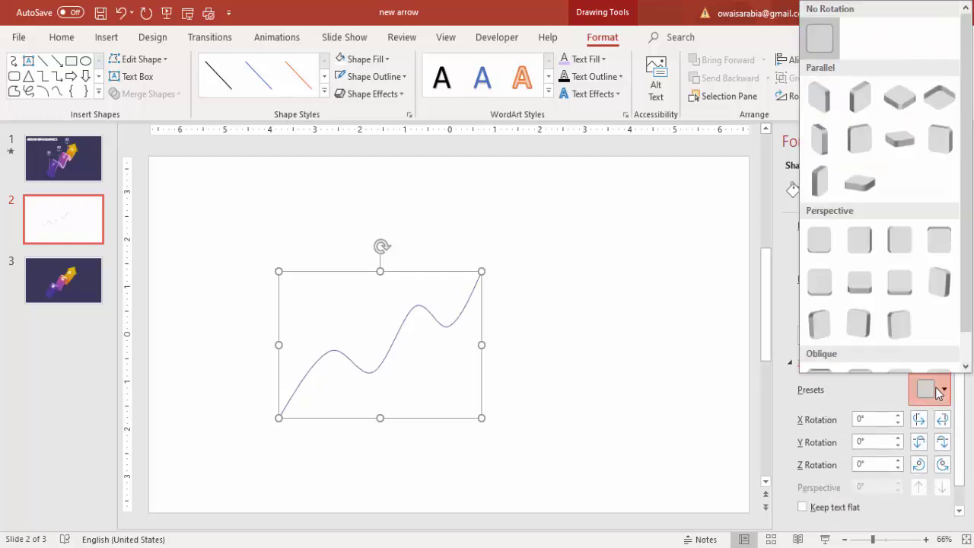
left_click(859, 98)
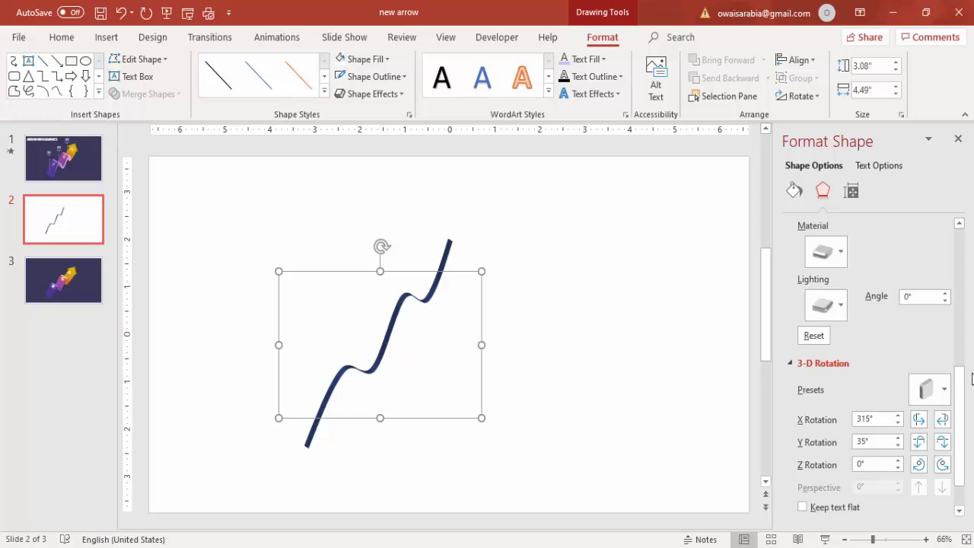
left_click_drag(962, 386, 963, 330)
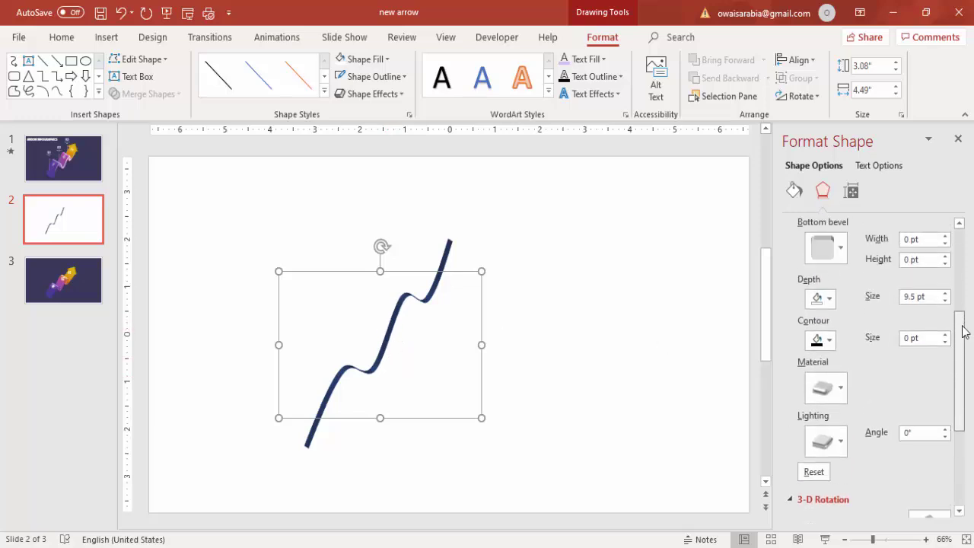
left_click(945, 293)
left_click(945, 293)
left_click_drag(946, 294, 947, 294)
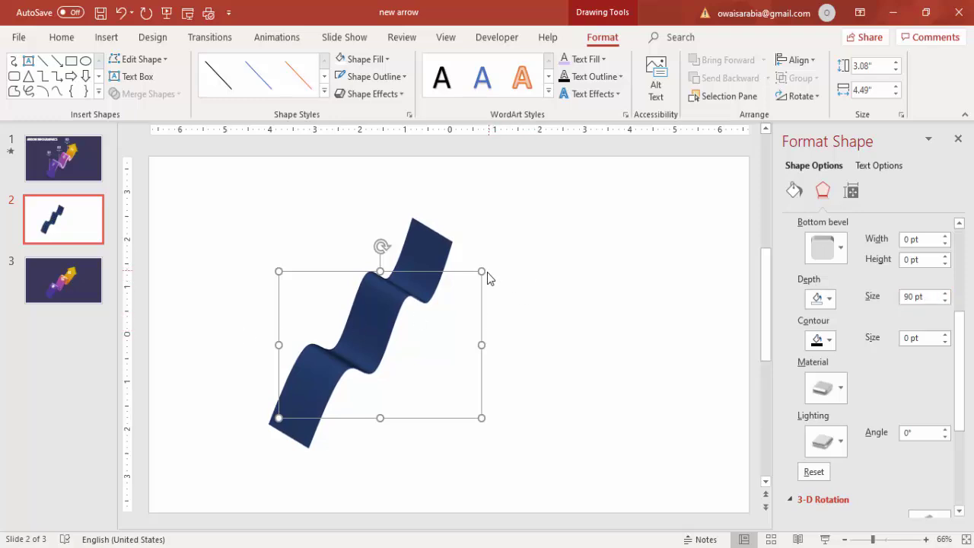
left_click_drag(479, 271, 556, 245)
left_click_drag(446, 271, 483, 284)
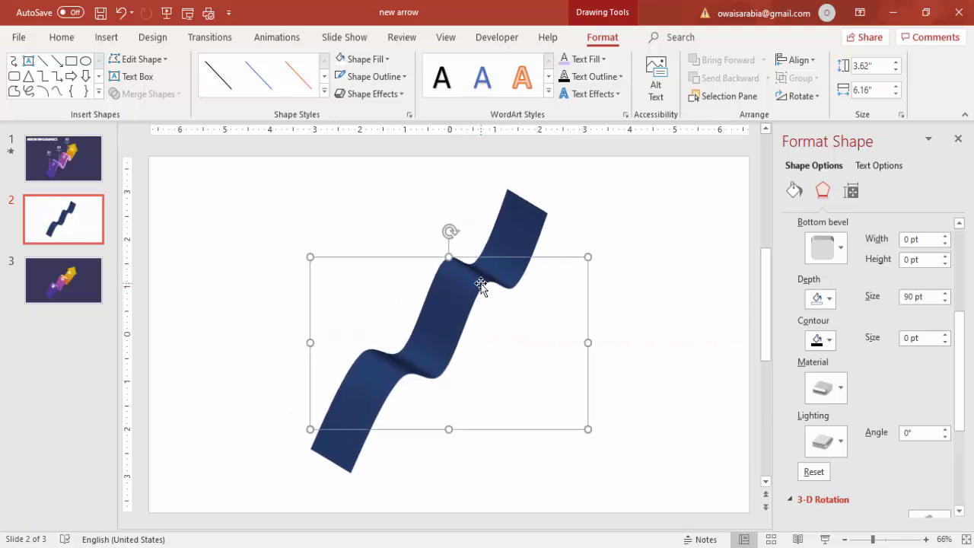
Step: Reshape the ribbon's peaks, valleys and bends through its edit points
right_click(481, 284)
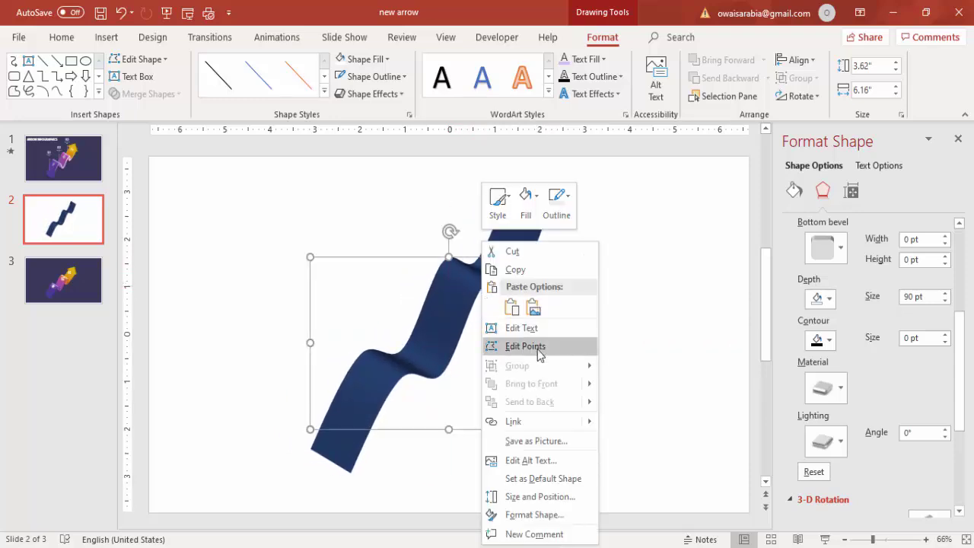
left_click(544, 347)
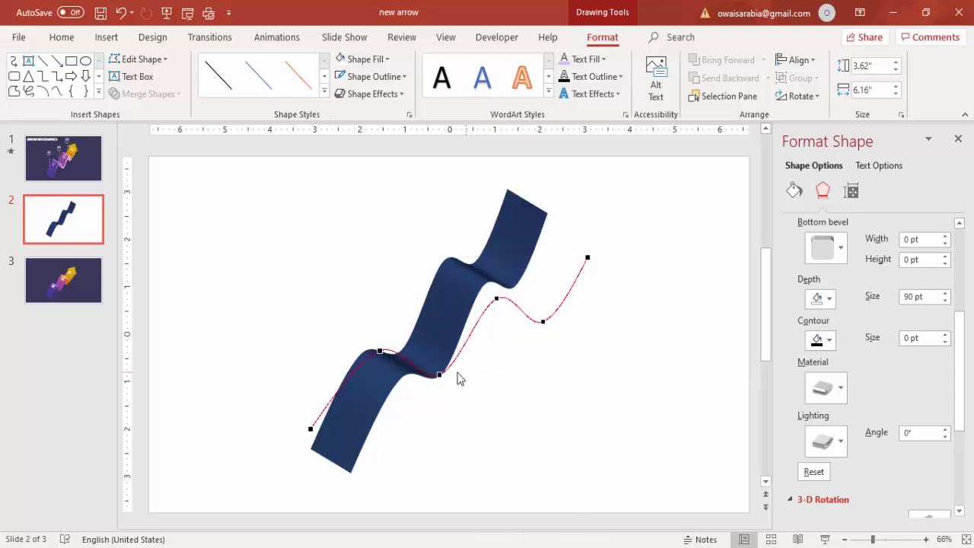
left_click_drag(440, 378, 425, 386)
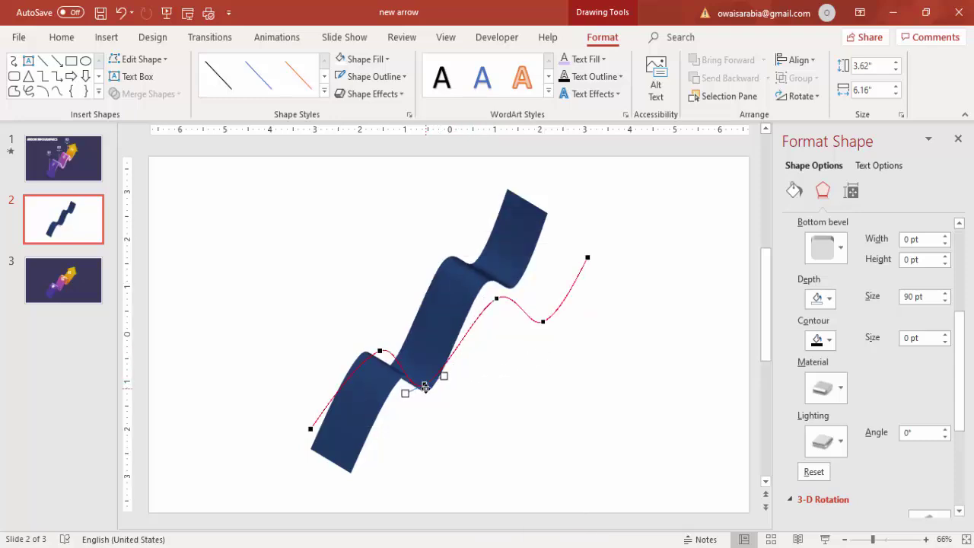
left_click(380, 350)
left_click_drag(360, 358, 354, 352)
left_click(495, 297)
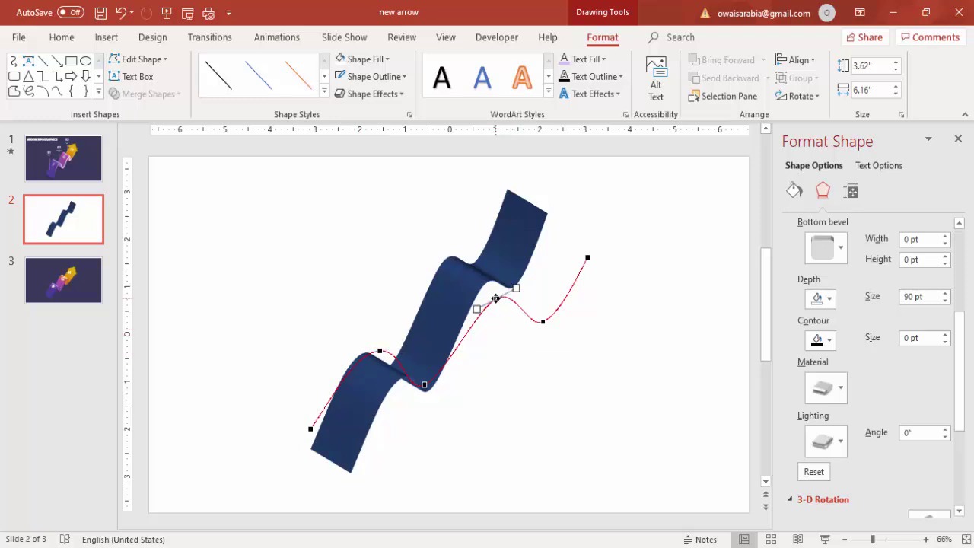
left_click_drag(496, 299, 481, 308)
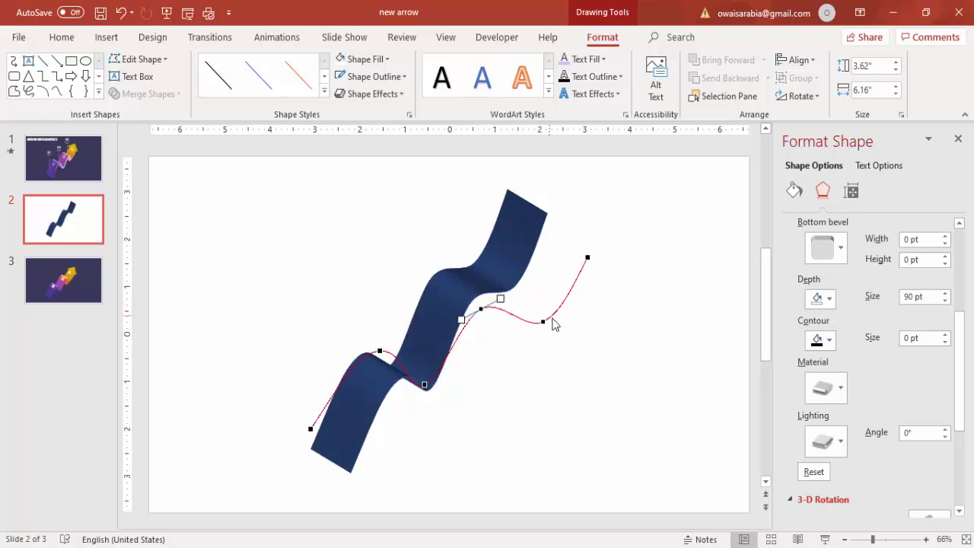
left_click_drag(545, 323, 515, 327)
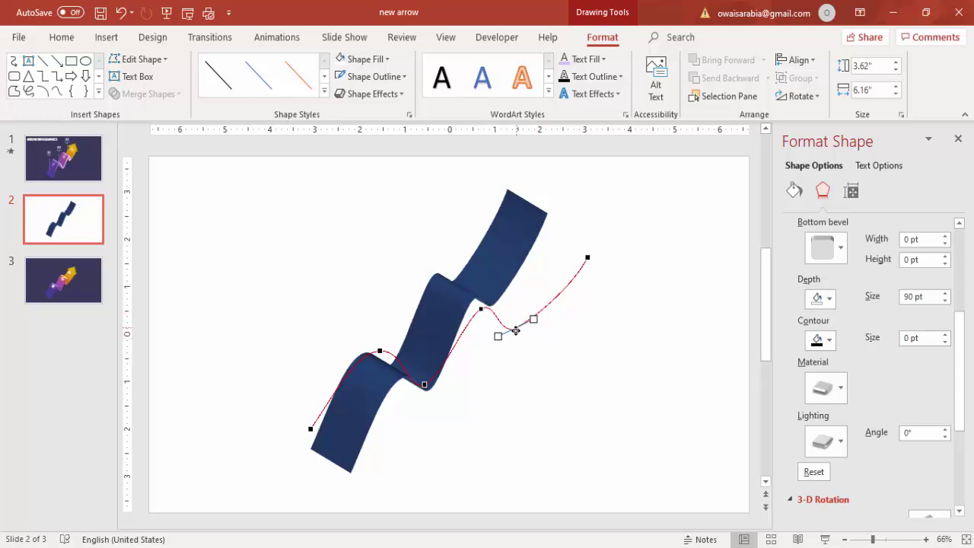
left_click(482, 305)
left_click_drag(465, 315, 465, 304)
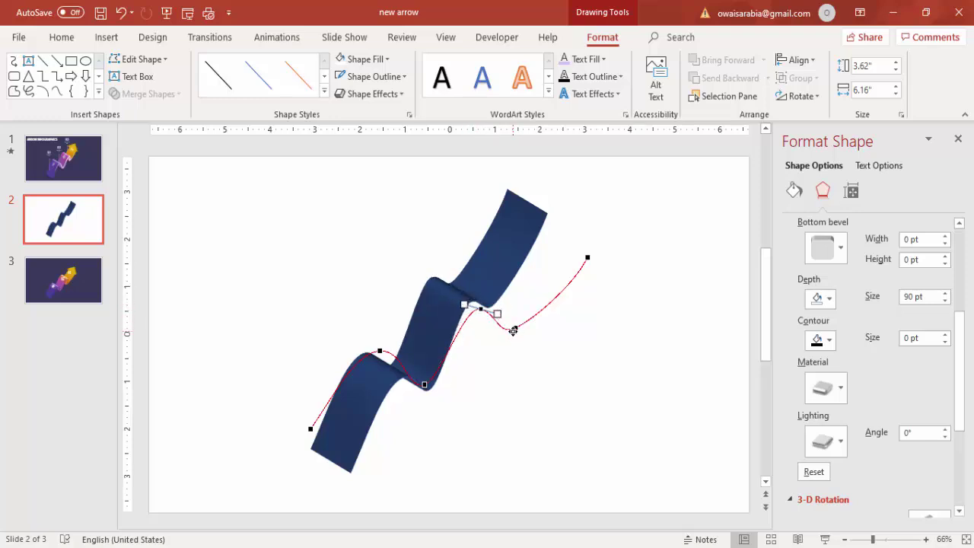
left_click_drag(513, 329, 447, 296)
left_click(498, 289)
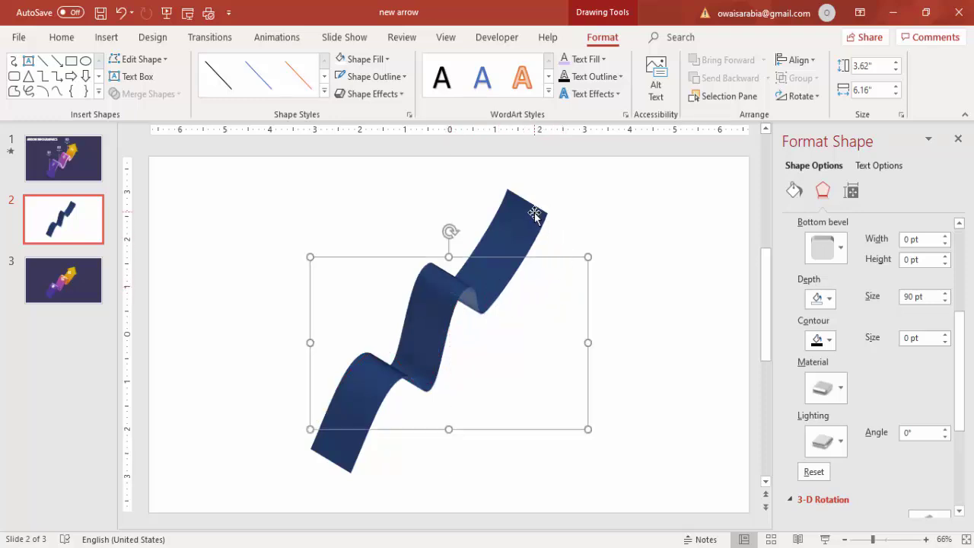
Step: Shorten and lower the ribbon's top end via edit points, then move it down and right
right_click(543, 257)
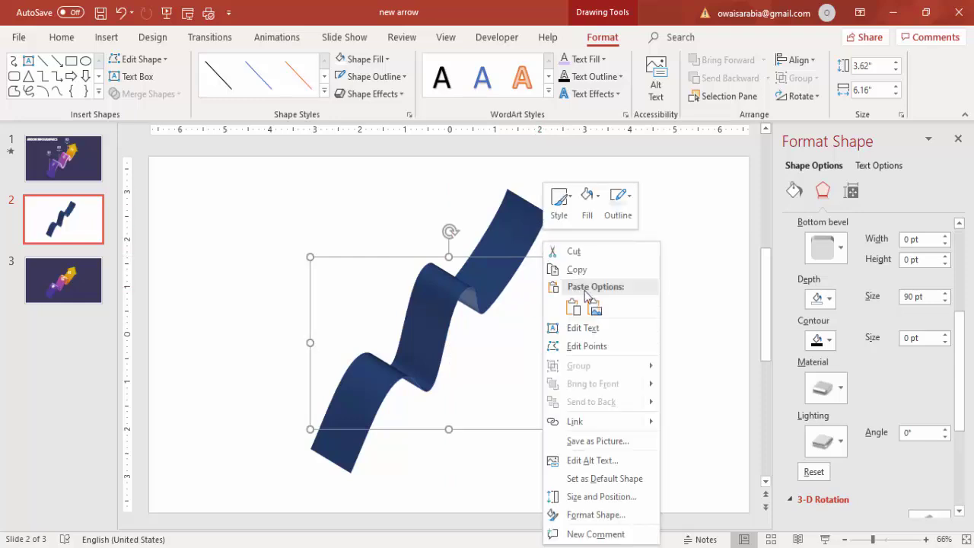
left_click(627, 345)
left_click_drag(587, 260, 539, 285)
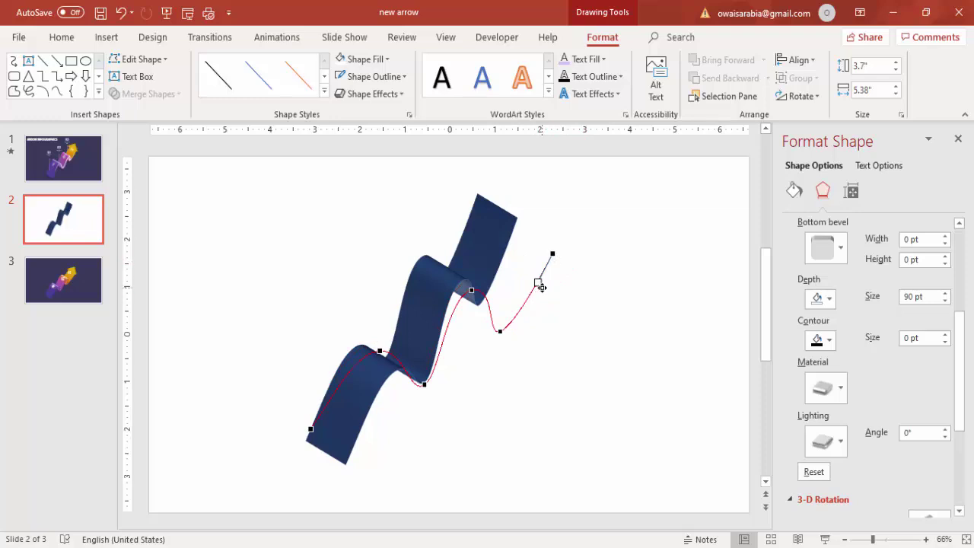
left_click(544, 296)
left_click_drag(449, 292, 477, 318)
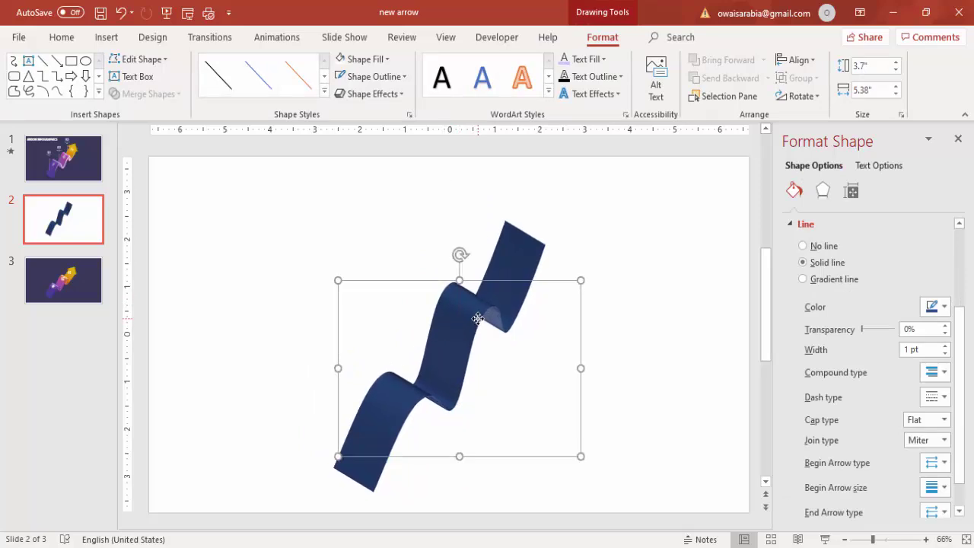
Step: Set the ribbon's outline weight to 6 pt
left_click(598, 329)
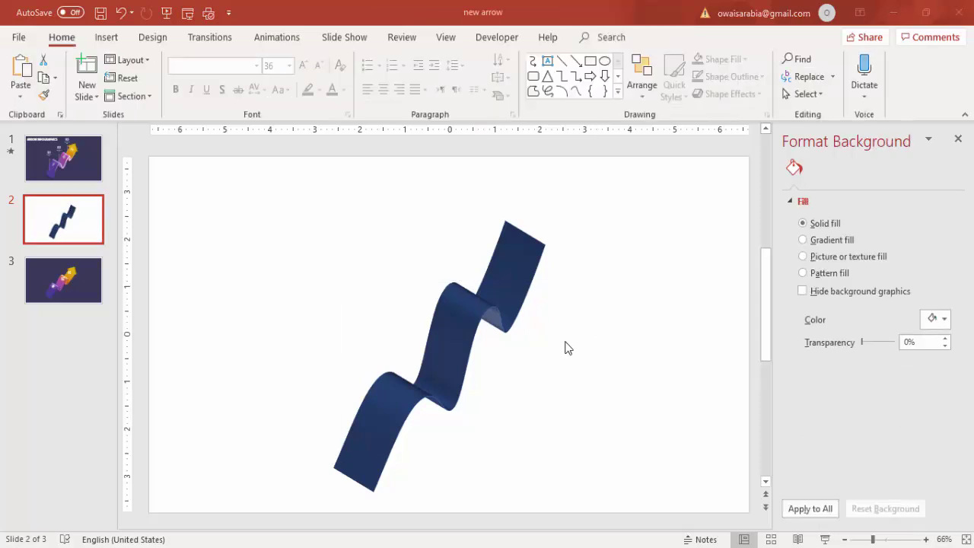
left_click(495, 312)
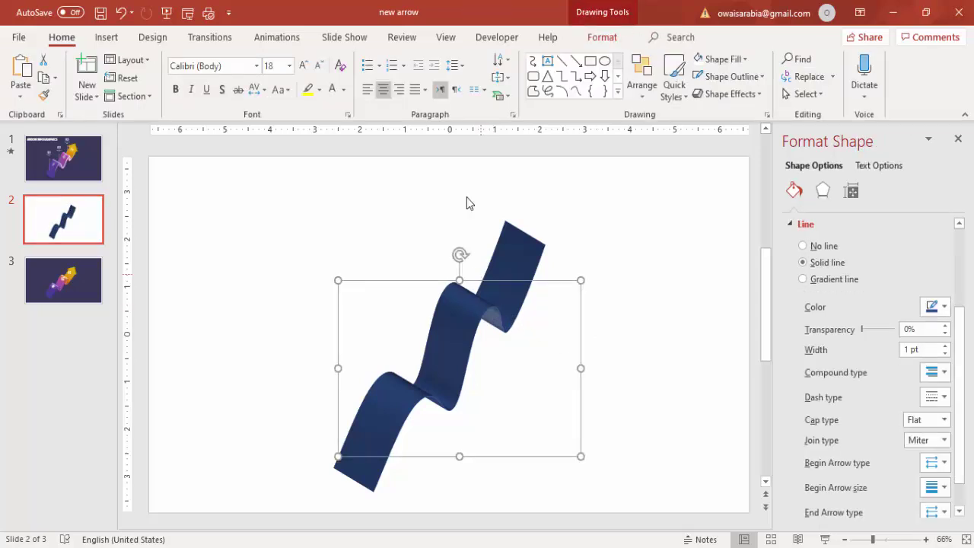
left_click(589, 40)
left_click(389, 79)
mouse_move(394, 299)
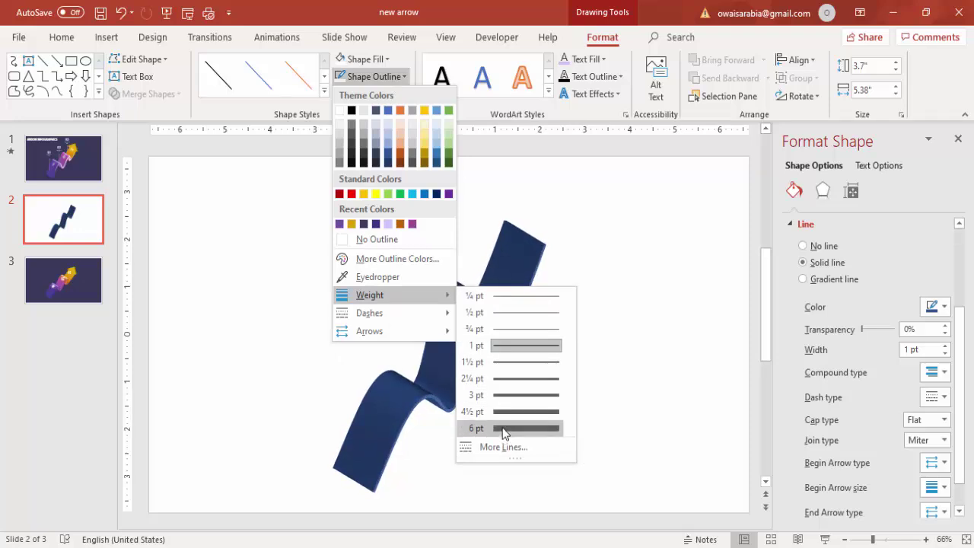
left_click(506, 431)
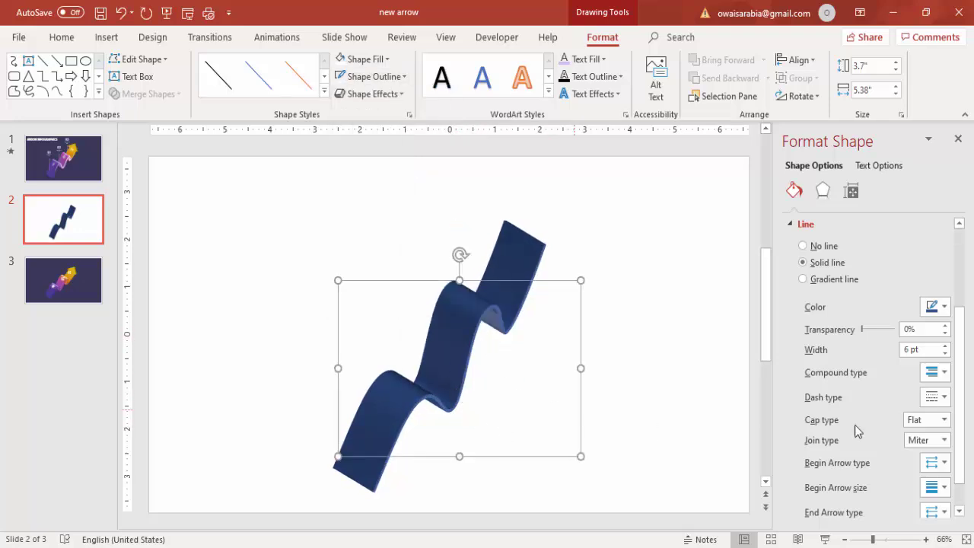
Step: Raise the outline width to 16 pt and centre the ribbon on the slide
left_click(944, 346)
left_click(944, 346)
left_click(944, 346)
left_click(944, 346)
left_click(944, 346)
left_click(944, 347)
left_click(945, 346)
left_click(944, 347)
left_click(944, 346)
left_click(944, 346)
left_click(944, 346)
left_click(944, 346)
left_click(944, 346)
left_click(944, 346)
left_click(944, 346)
left_click(944, 346)
left_click(944, 346)
left_click(944, 346)
left_click(945, 346)
left_click(944, 346)
left_click(944, 346)
left_click(945, 347)
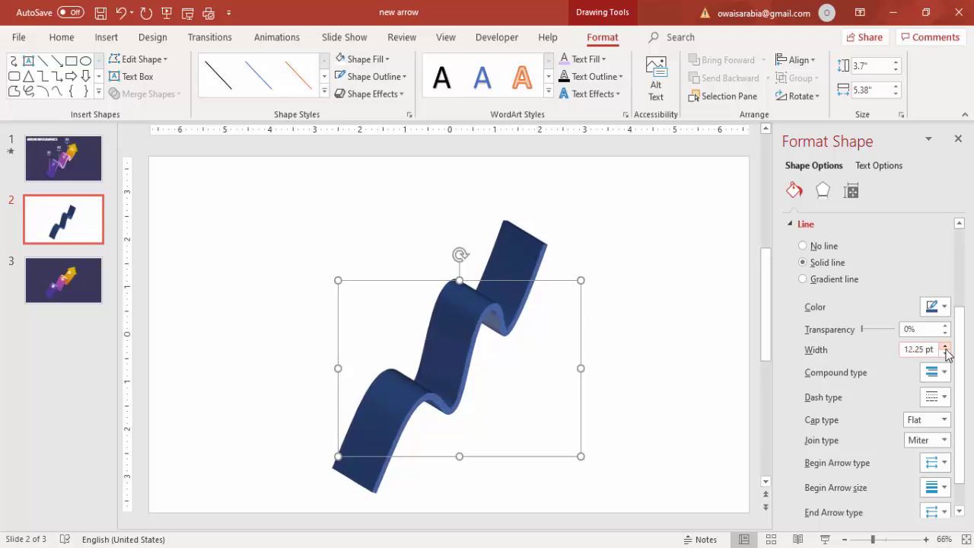
left_click(944, 346)
left_click(944, 346)
left_click(944, 346)
left_click(944, 347)
left_click(944, 346)
left_click(944, 347)
left_click(944, 347)
left_click(944, 346)
left_click(944, 353)
left_click(944, 353)
left_click(944, 353)
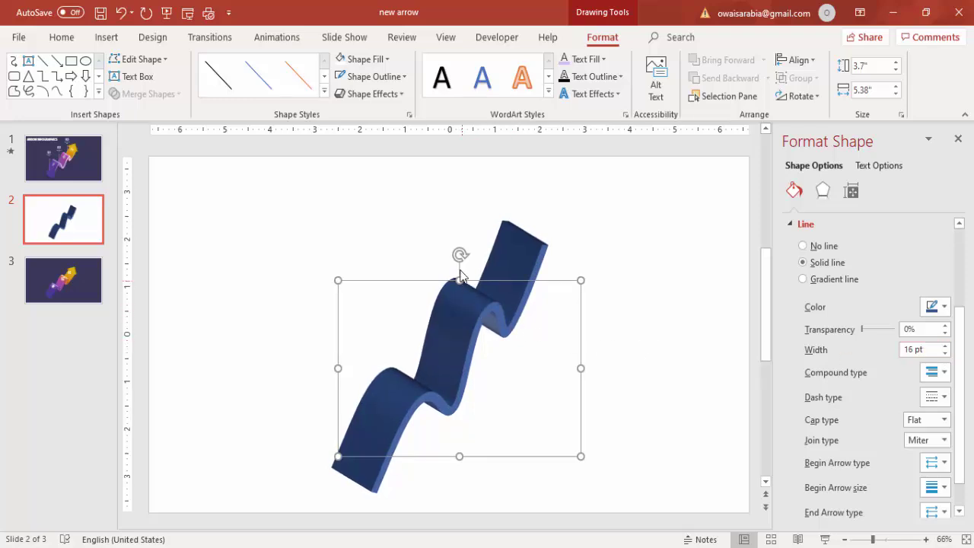
left_click_drag(455, 303, 465, 302)
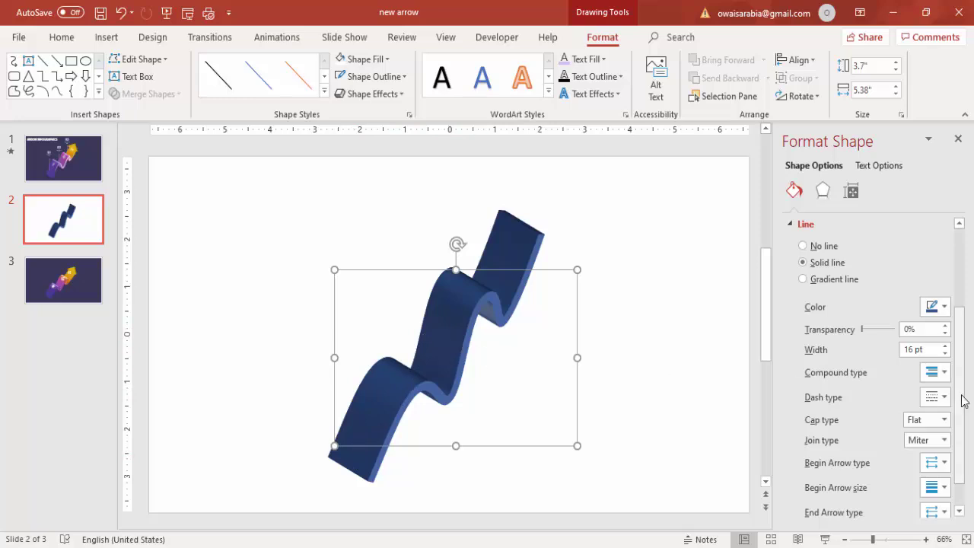
Step: Switch the outline to a gradient line, moving one stop to 46% and making the end stops dark purple
left_click(802, 280)
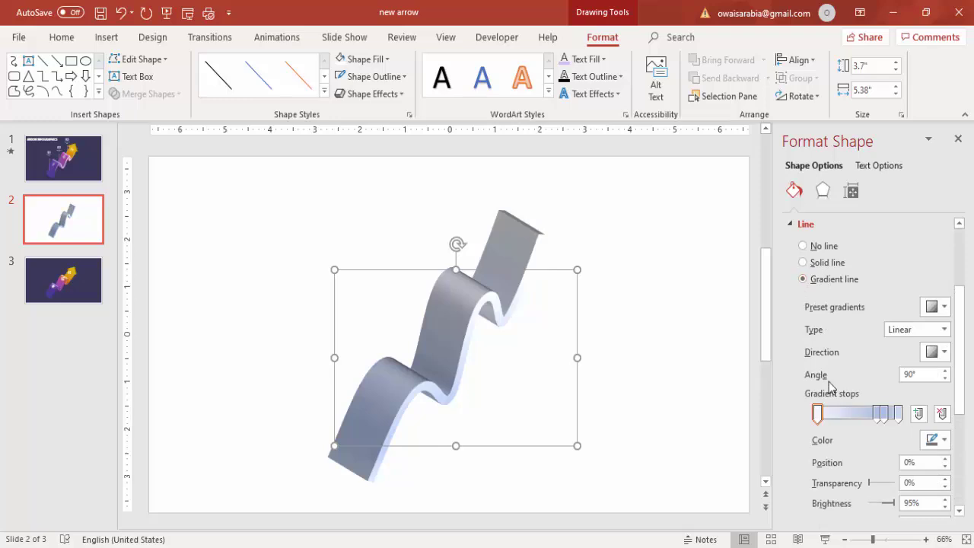
left_click_drag(875, 414, 843, 418)
left_click(817, 414)
left_click(944, 440)
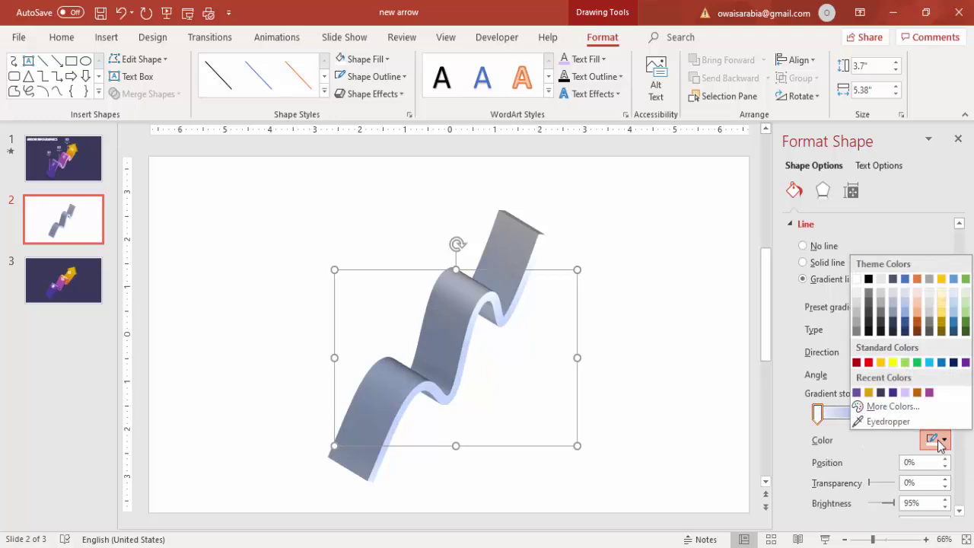
left_click(893, 392)
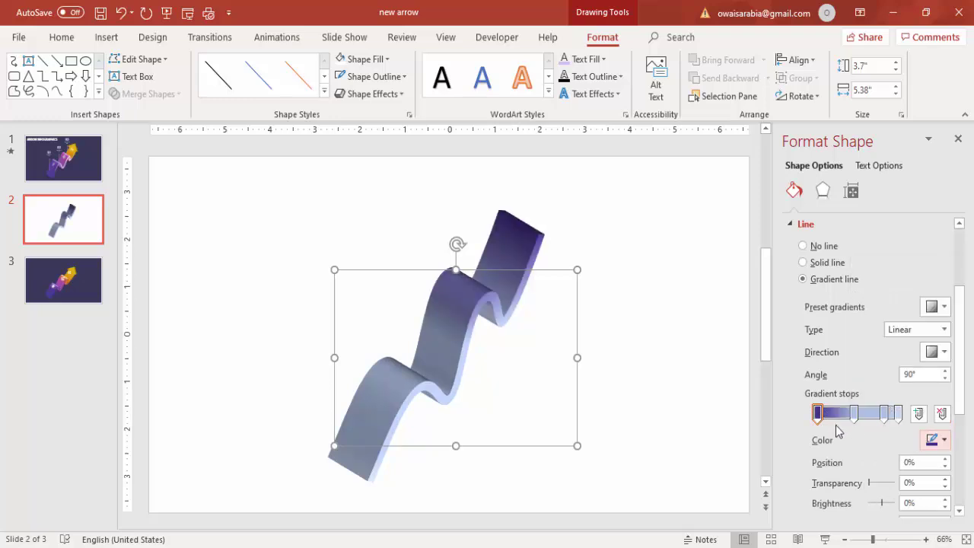
left_click(898, 414)
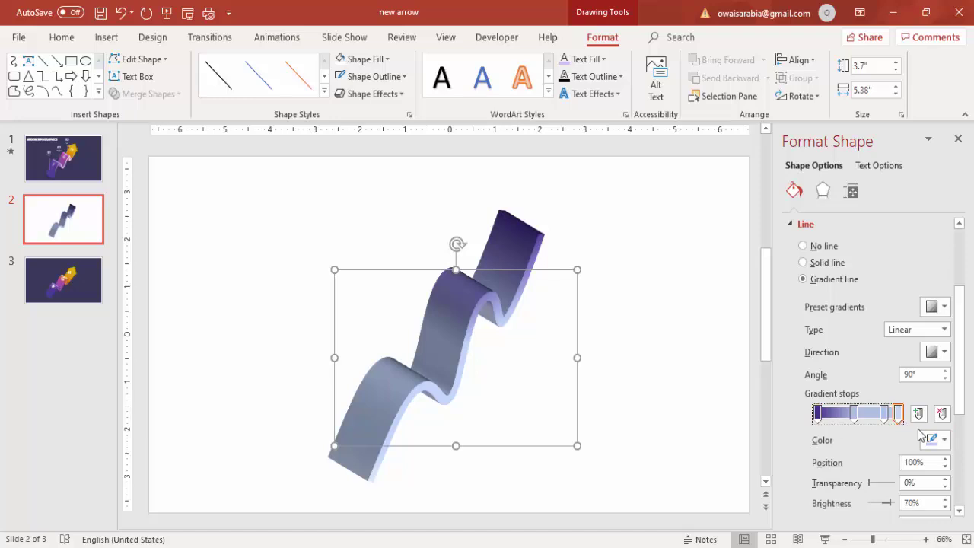
left_click(932, 439)
left_click(857, 393)
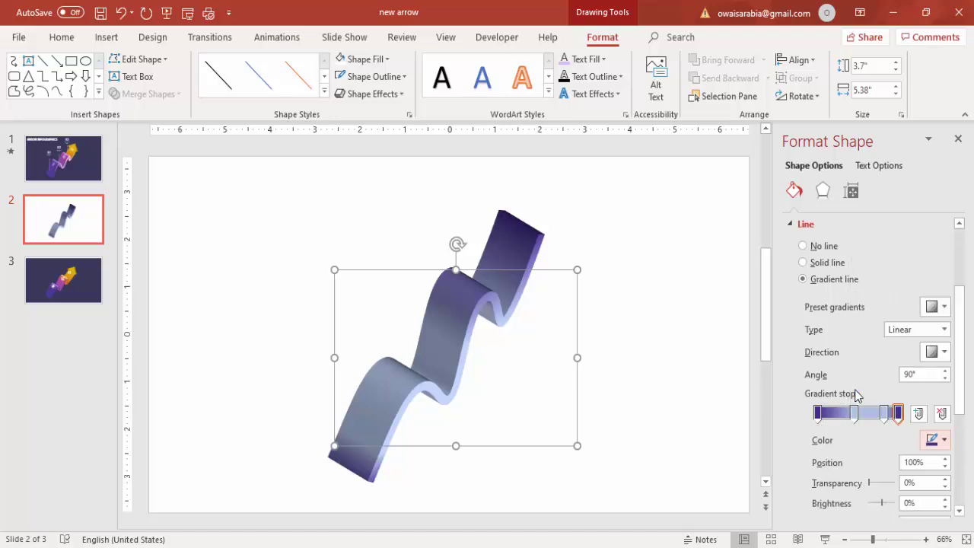
Step: Recolour the remaining gradient stops purple and gold, and the first stop orange
left_click(883, 415)
left_click_drag(880, 416, 870, 418)
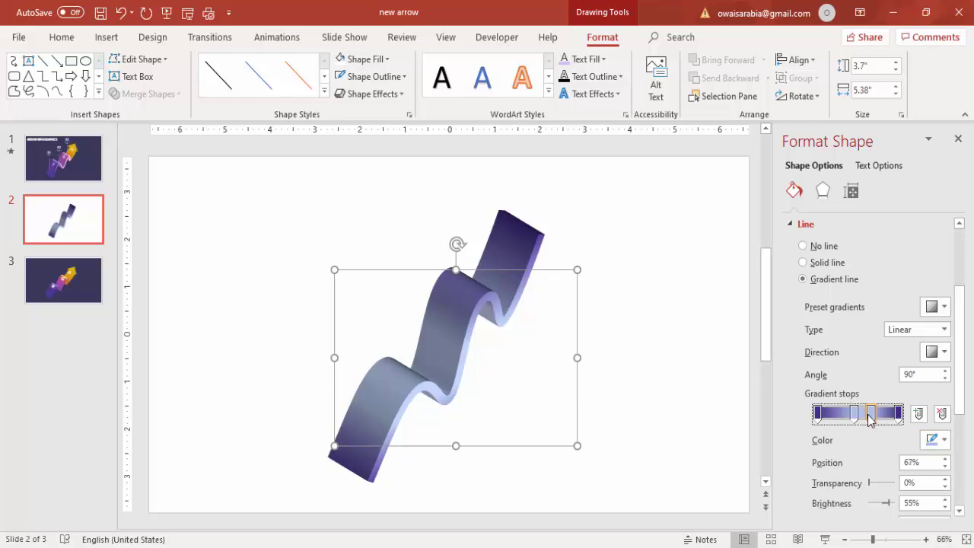
left_click(940, 440)
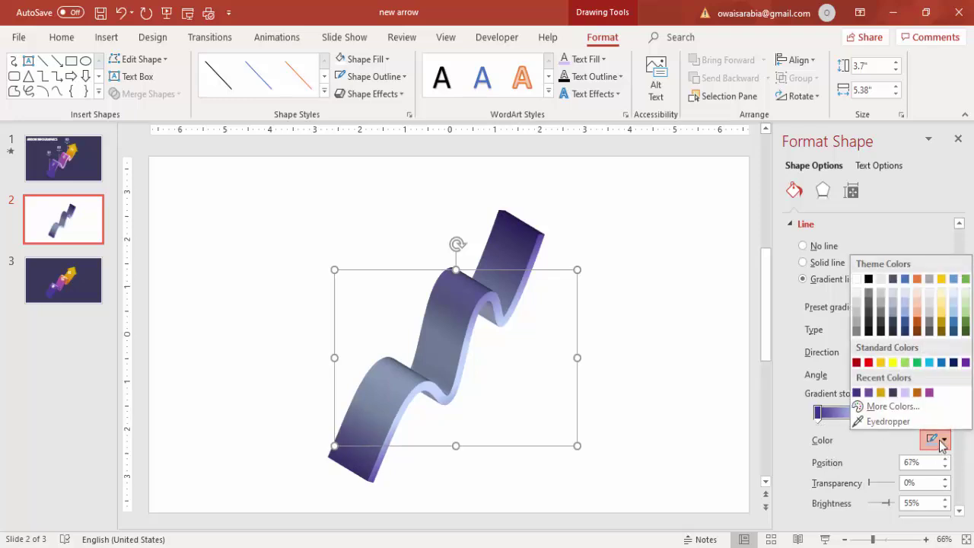
left_click(929, 392)
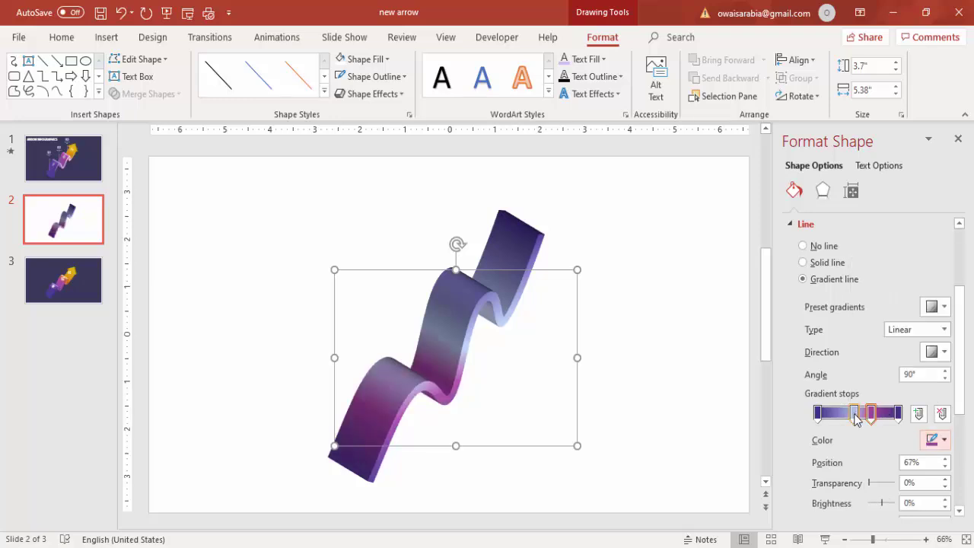
left_click_drag(856, 418, 849, 419)
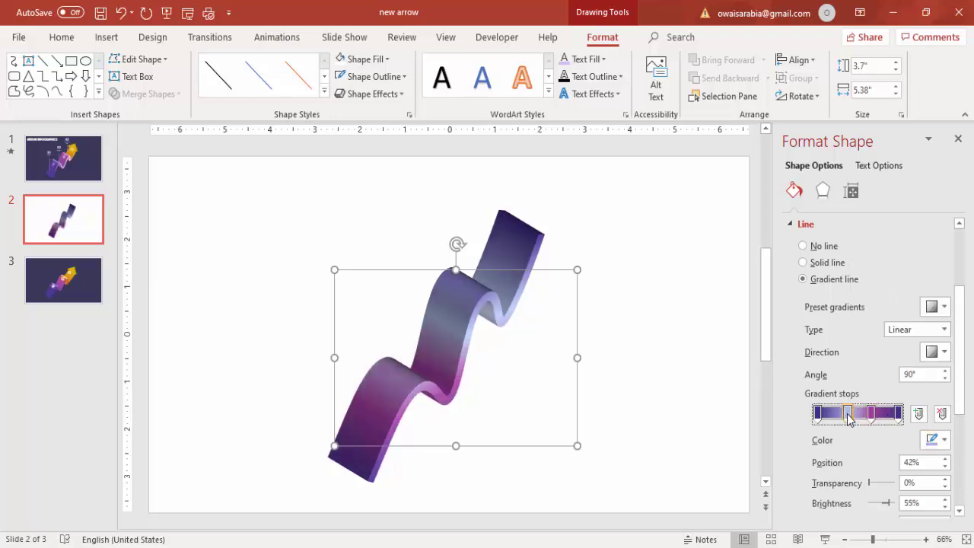
left_click(935, 440)
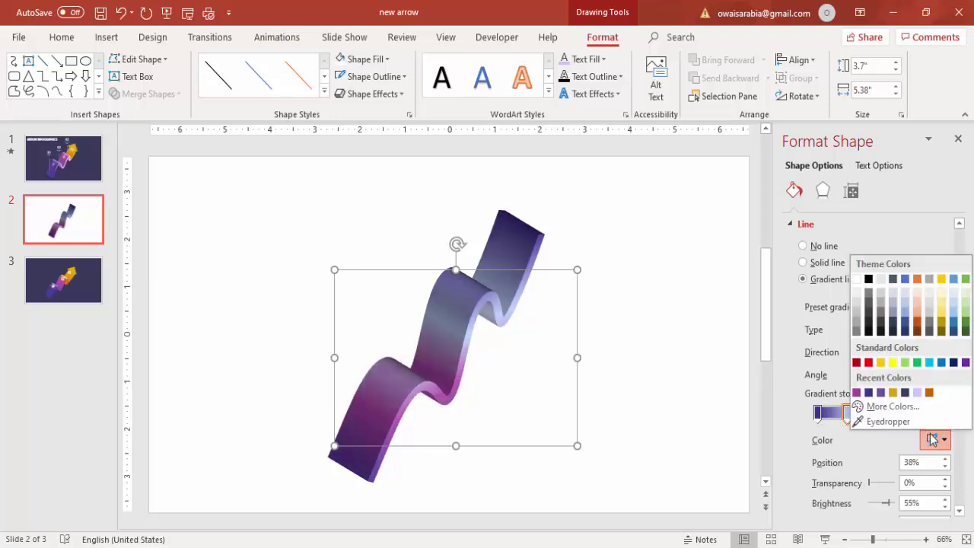
left_click(892, 393)
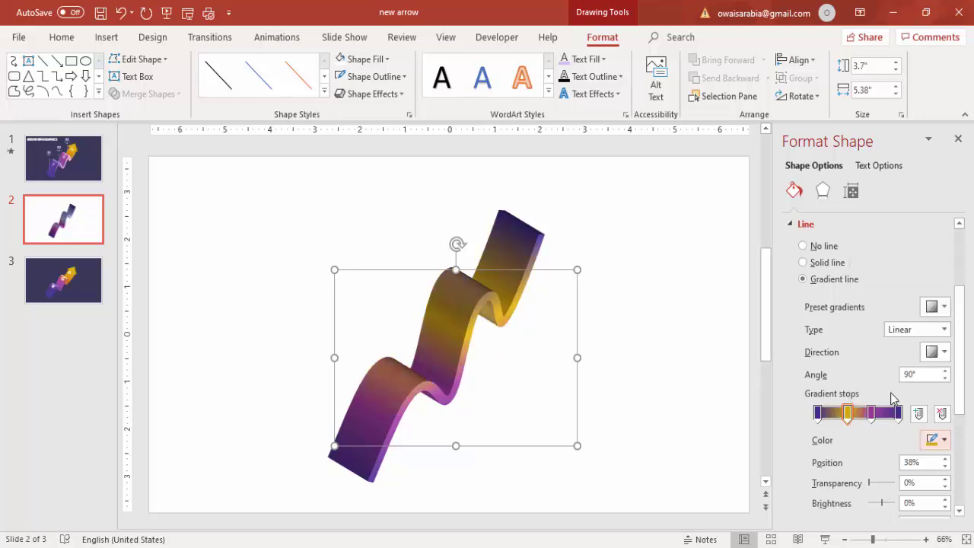
left_click(944, 439)
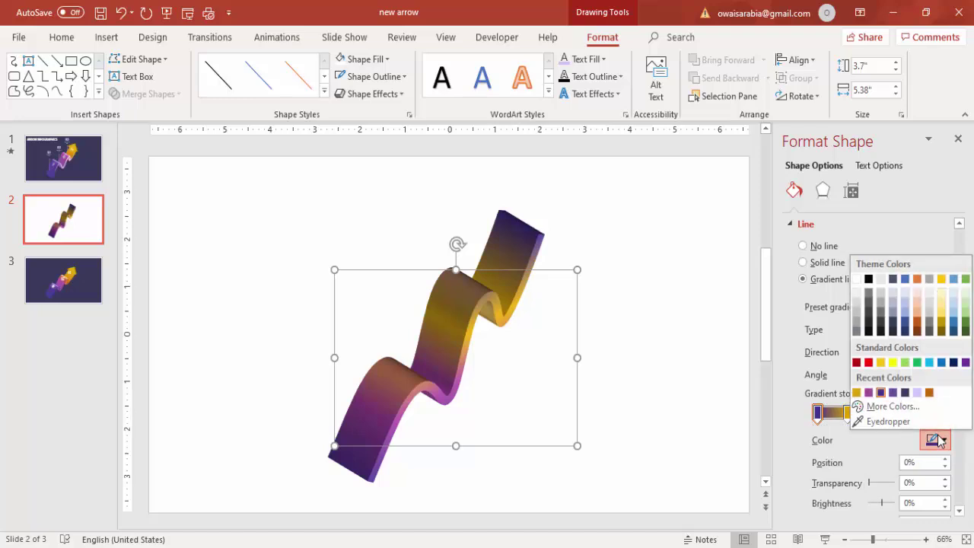
left_click(929, 392)
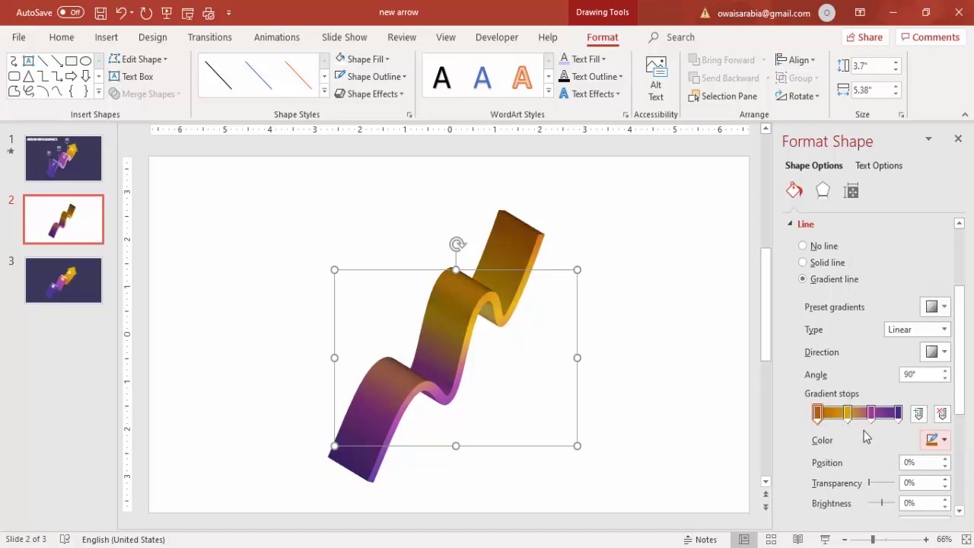
Step: Set the outline gradient direction to a linear 180°
left_click(942, 353)
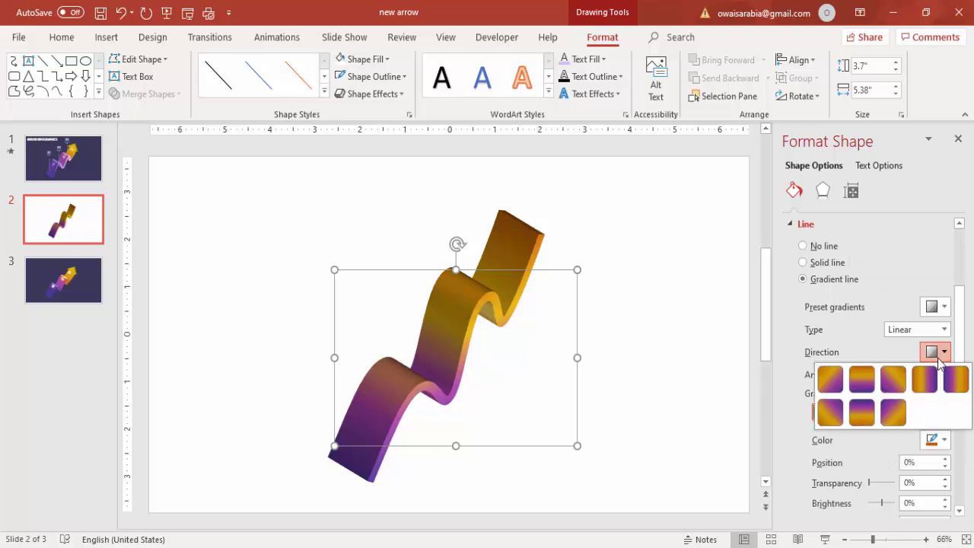
left_click(948, 380)
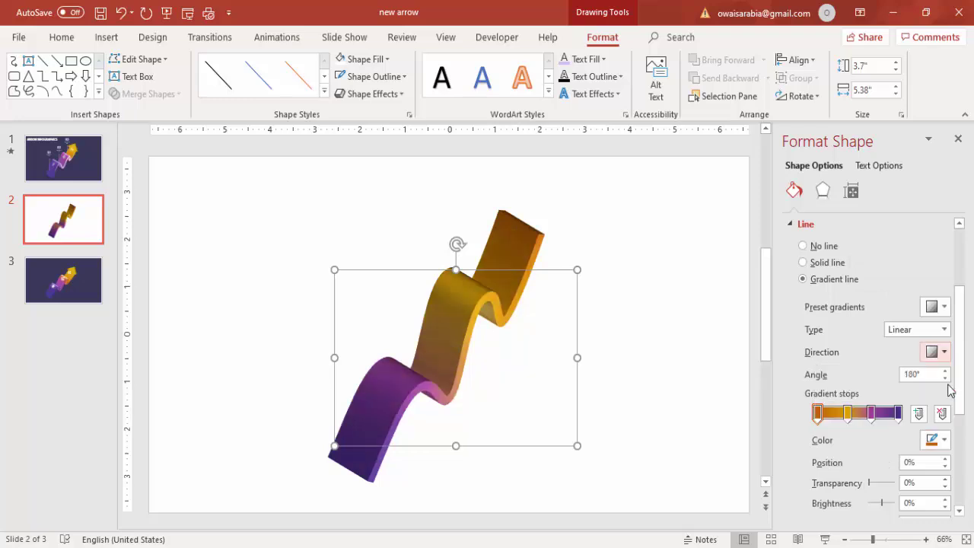
left_click(938, 353)
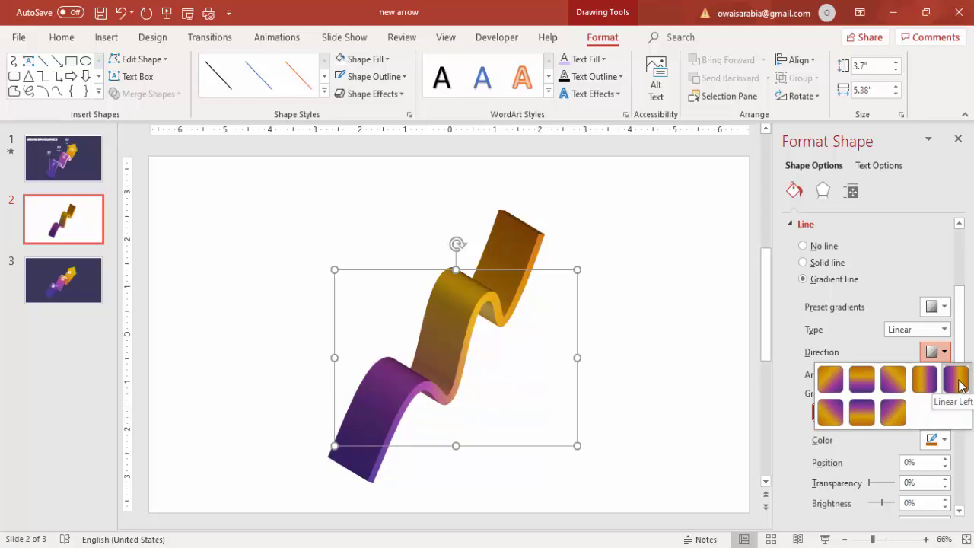
left_click(788, 384)
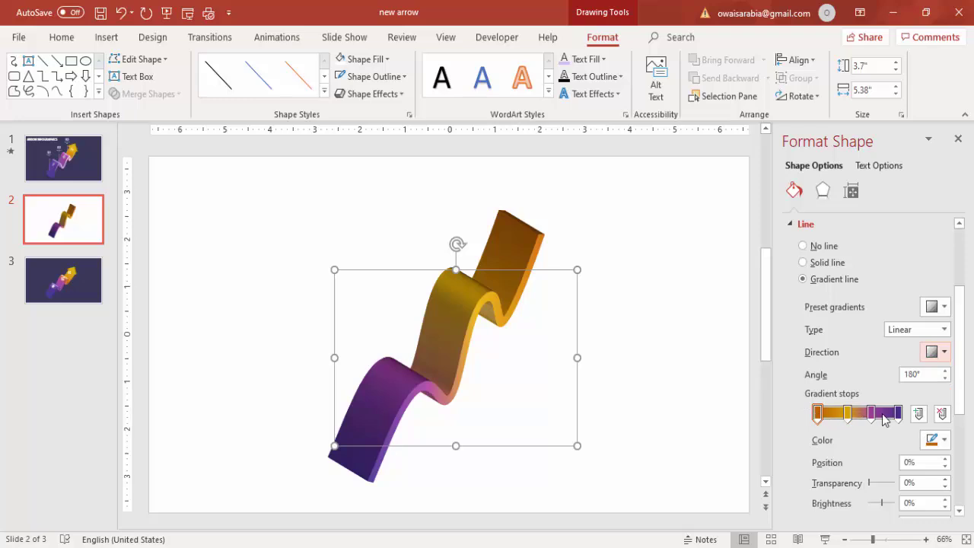
Step: Move the second gradient stop to 30% and make the first stop gold
mouse_move(848, 413)
left_mouse_down()
mouse_move(859, 415)
mouse_move(831, 420)
mouse_move(847, 416)
left_mouse_up()
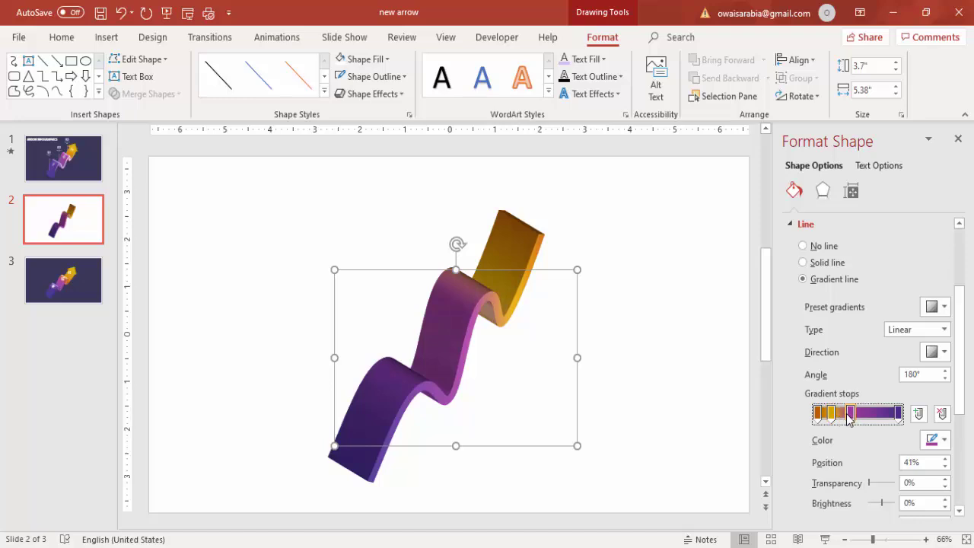
left_click(818, 414)
left_click(935, 440)
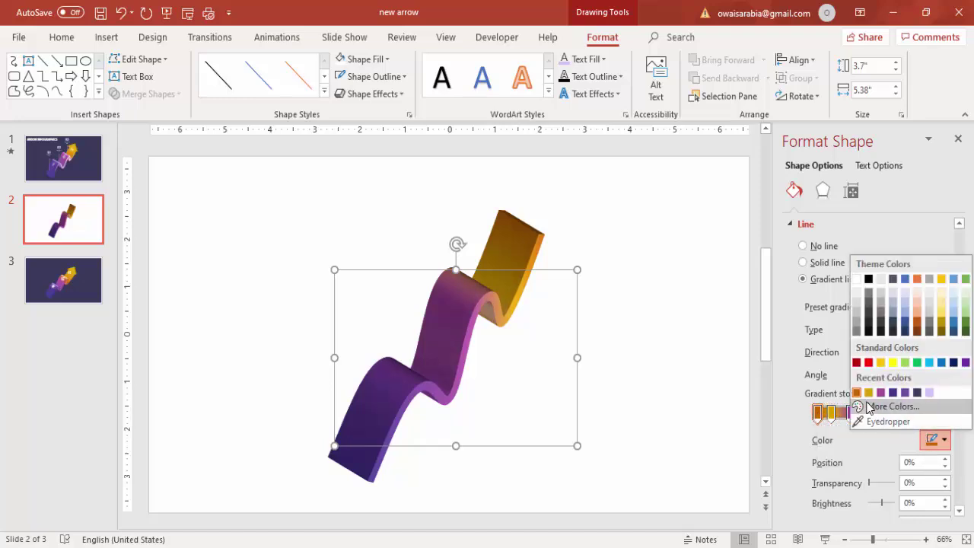
left_click(868, 393)
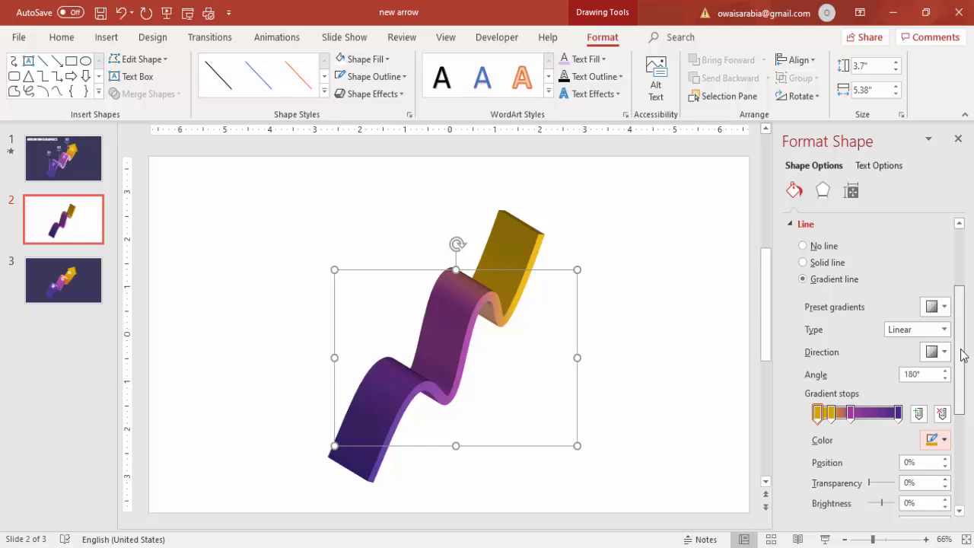
left_click_drag(961, 353, 961, 355)
Step: Set the ribbon's 3-D material to Powder and its lighting to Flat
left_click(822, 190)
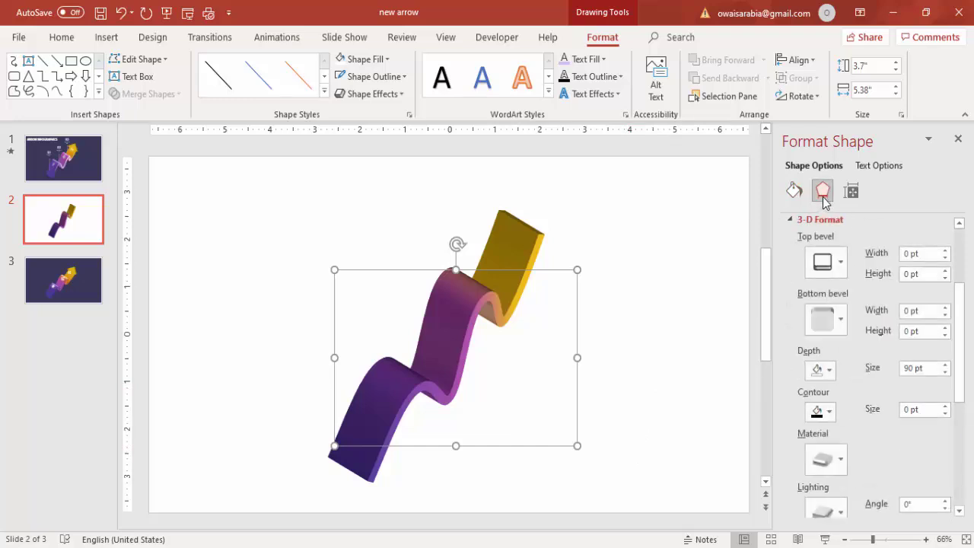
left_click_drag(965, 373, 965, 408)
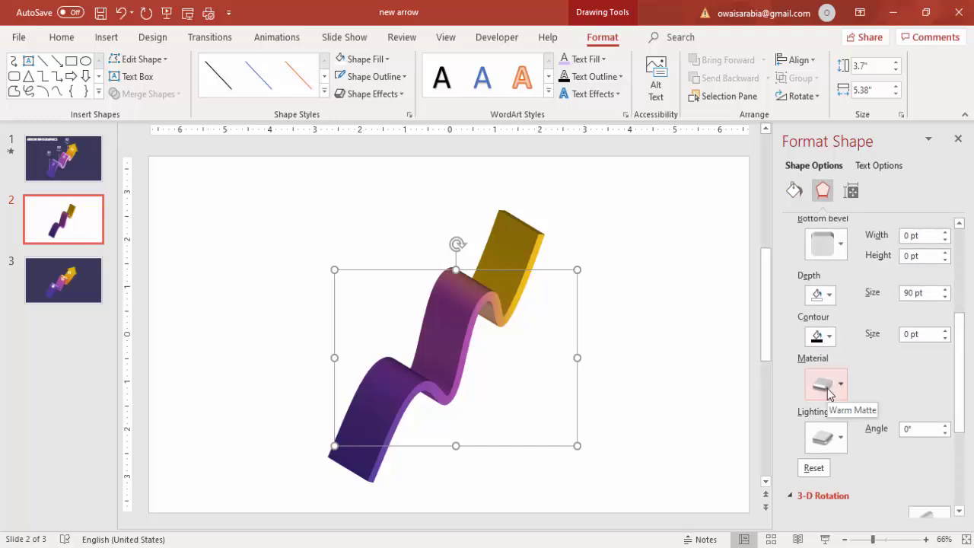
scroll(901, 344, "down", 1)
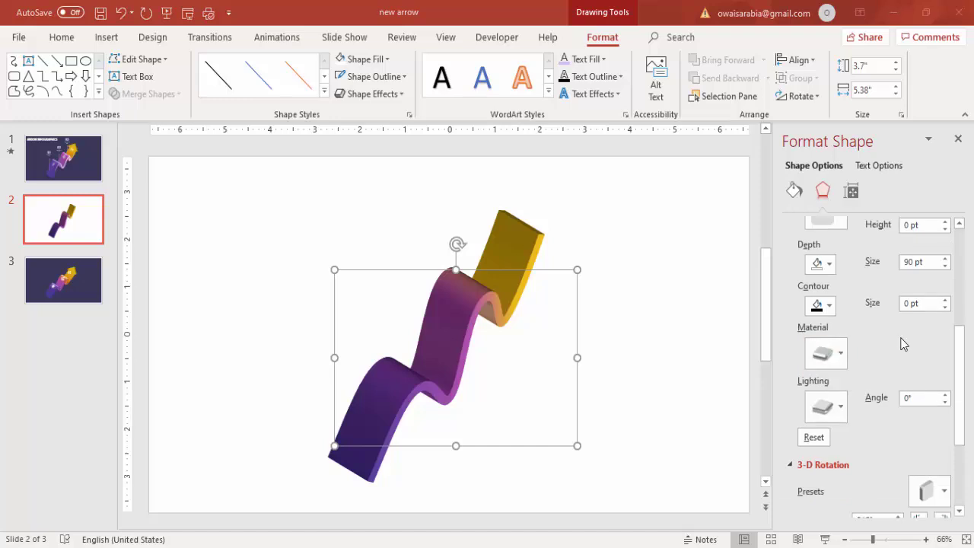
left_click(841, 356)
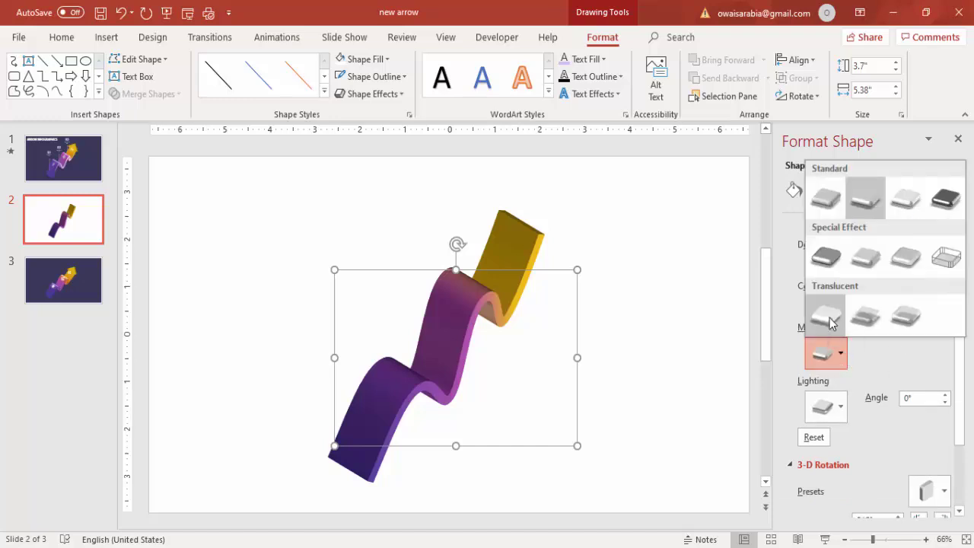
left_click(829, 323)
left_click(835, 411)
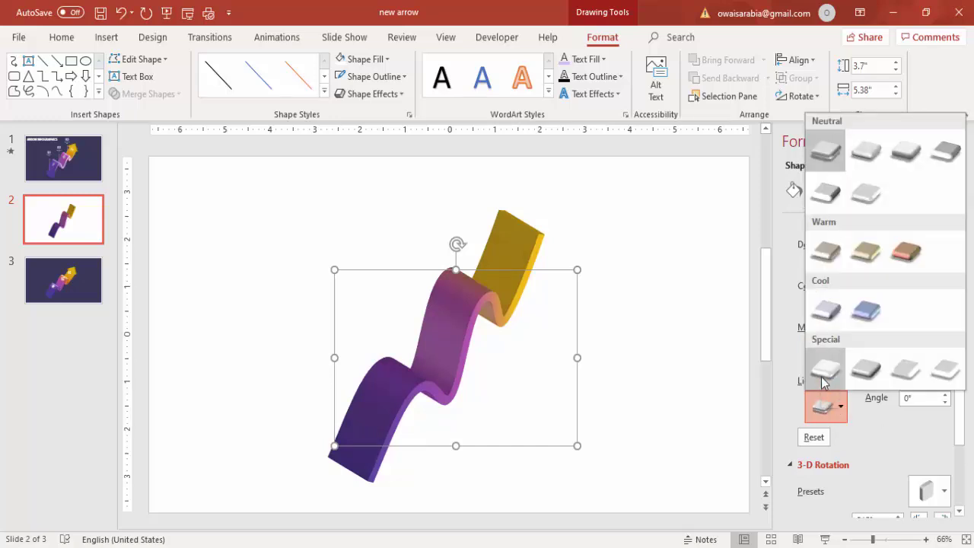
left_click(822, 378)
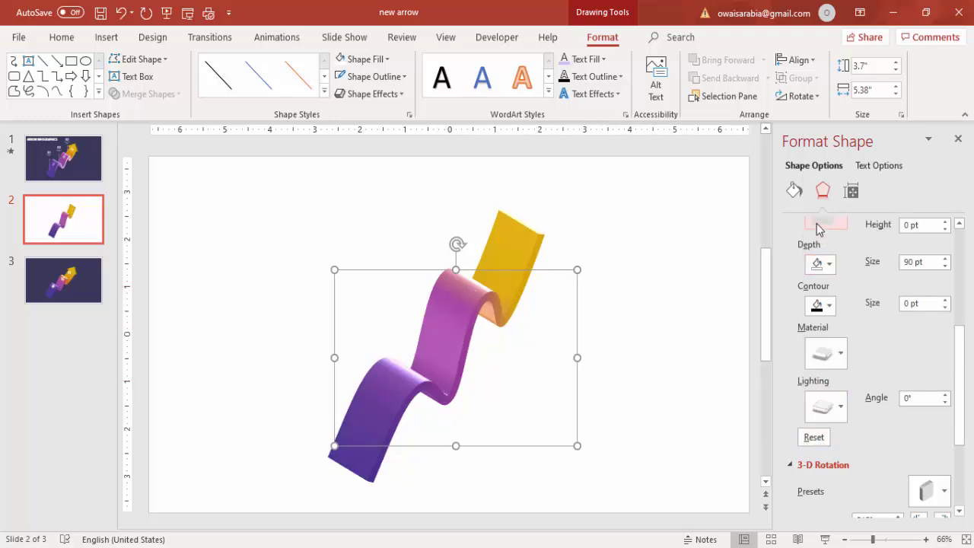
scroll(965, 377, "up", 2)
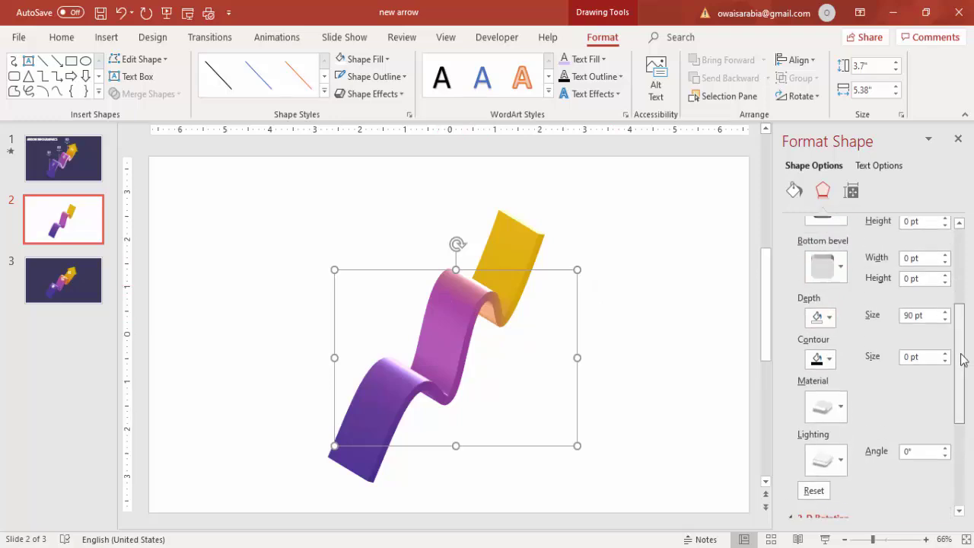
Step: Increase the ribbon's 3-D depth by four spinner steps
left_click(946, 319)
left_click(945, 319)
left_click(946, 319)
left_click(945, 319)
Step: Reduce the line width to 15 pt, nudge the ribbon slightly lower, then deselect it
left_click(793, 190)
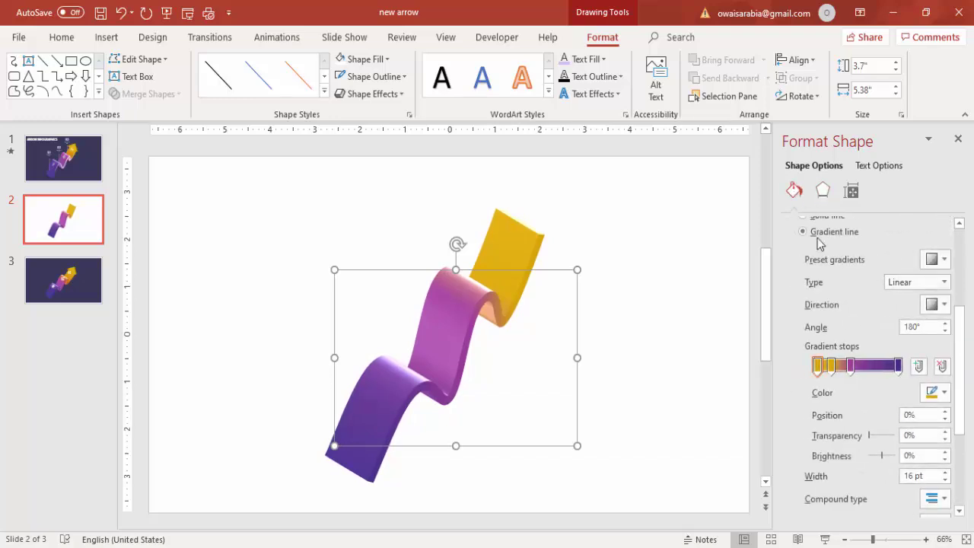
left_click(944, 479)
mouse_move(524, 256)
left_mouse_down()
mouse_move(535, 256)
mouse_move(522, 255)
mouse_move(523, 265)
left_mouse_up()
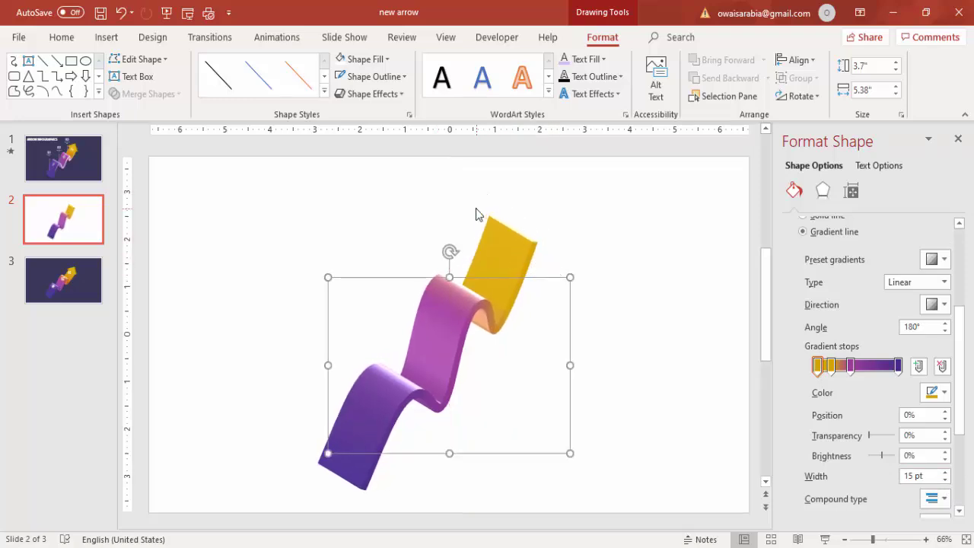
left_click(597, 246)
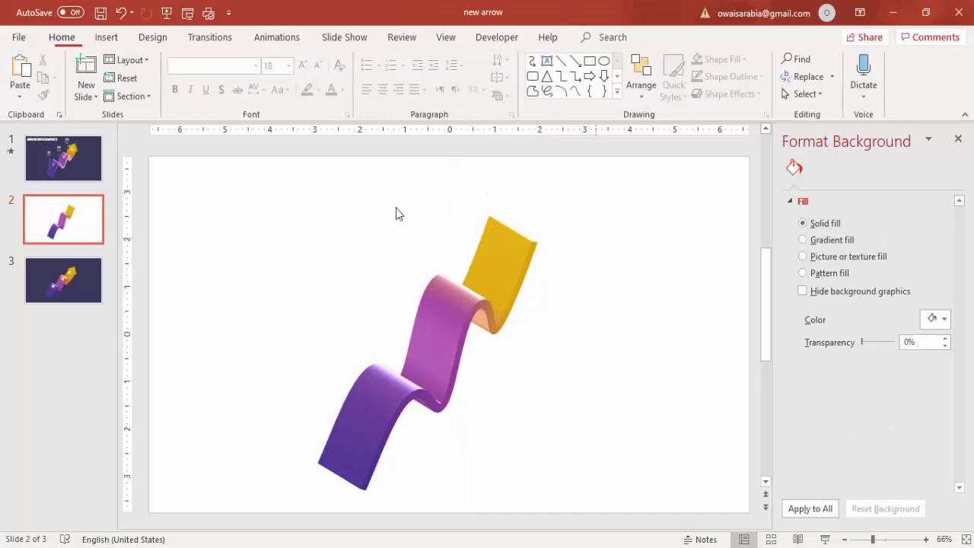
Step: Draw an isosceles triangle at the ribbon's top end, near the slide's top right
left_click(106, 37)
left_click(228, 80)
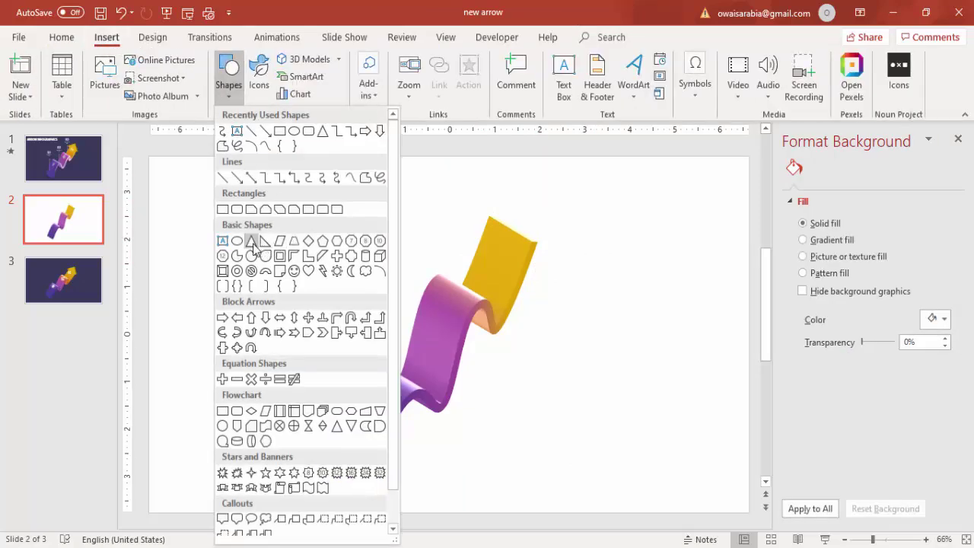
left_click(253, 243)
left_click_drag(535, 185, 626, 260)
left_click_drag(582, 236, 553, 231)
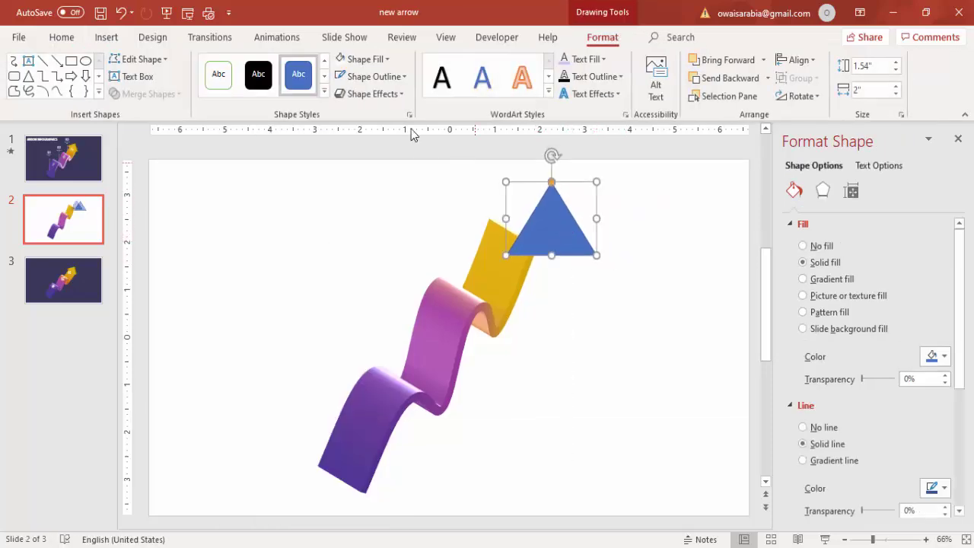
Step: Fill the triangle gold and remove its outline
left_click(387, 58)
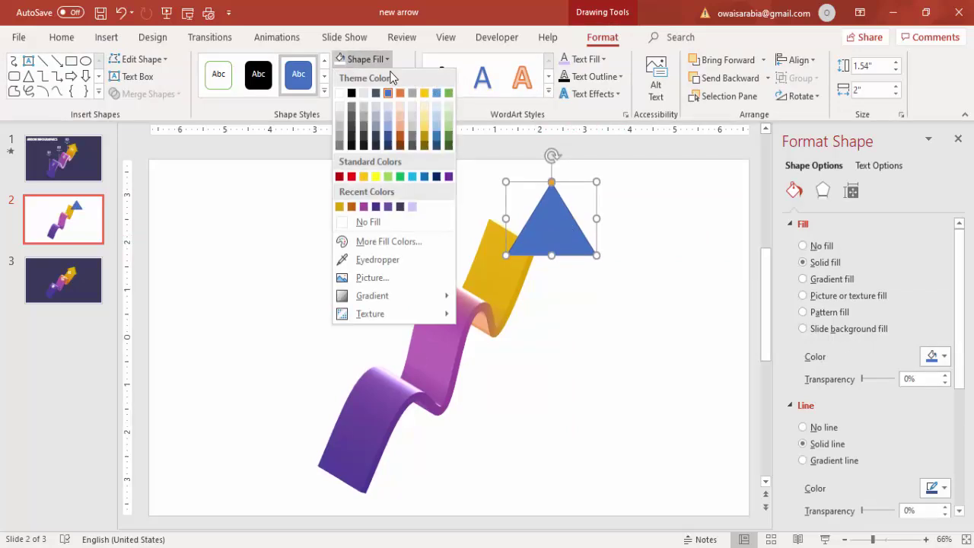
left_click(339, 207)
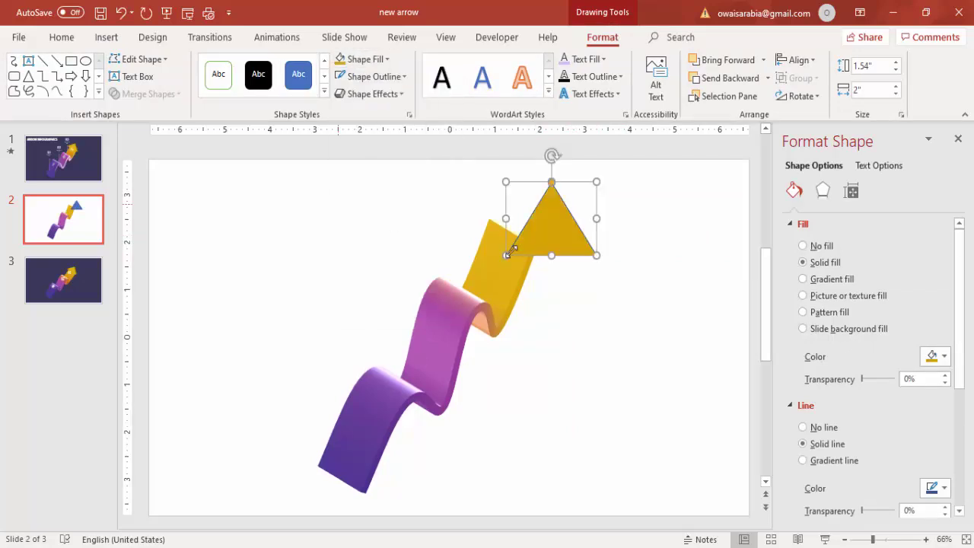
left_click(403, 76)
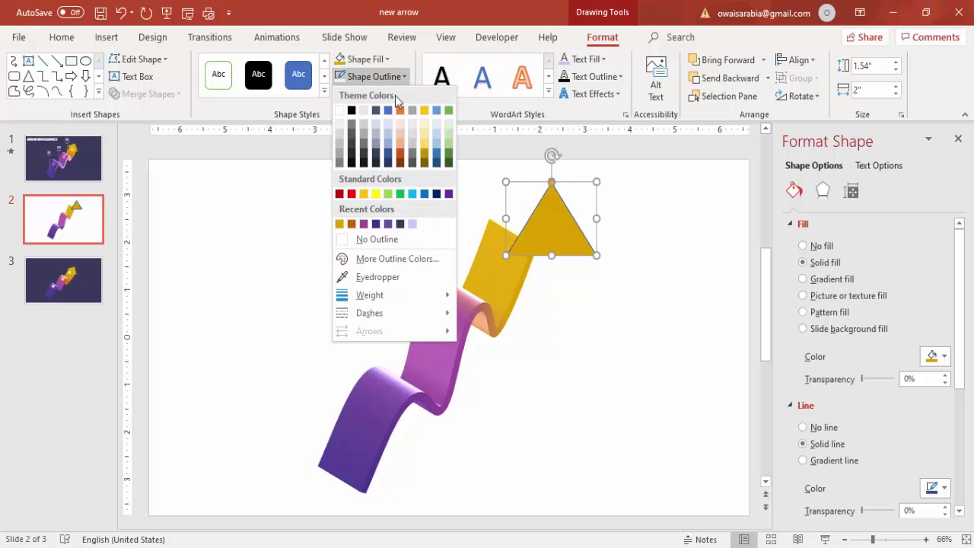
left_click(387, 236)
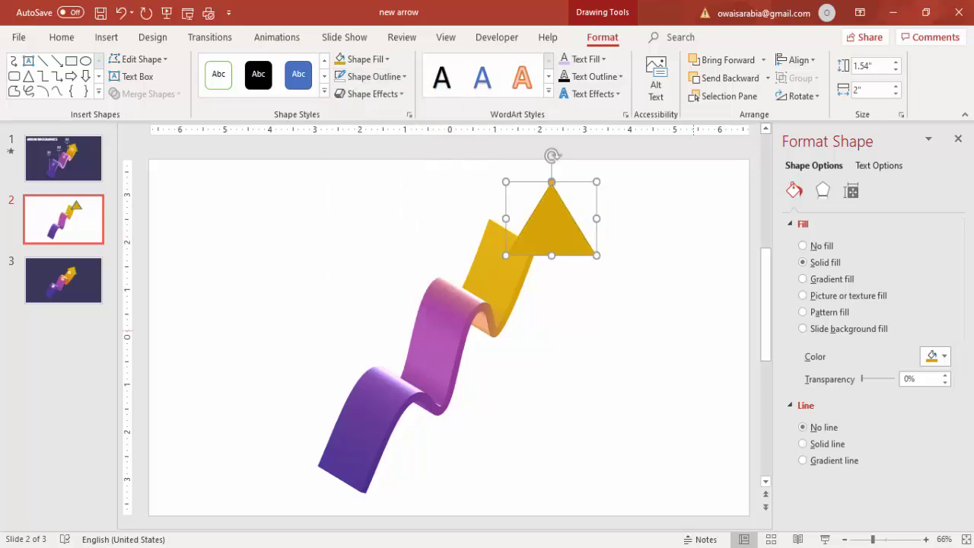
Step: Apply the Isometric 3-D rotation preset to the gold triangle
left_click(824, 193)
left_click_drag(963, 307, 964, 455)
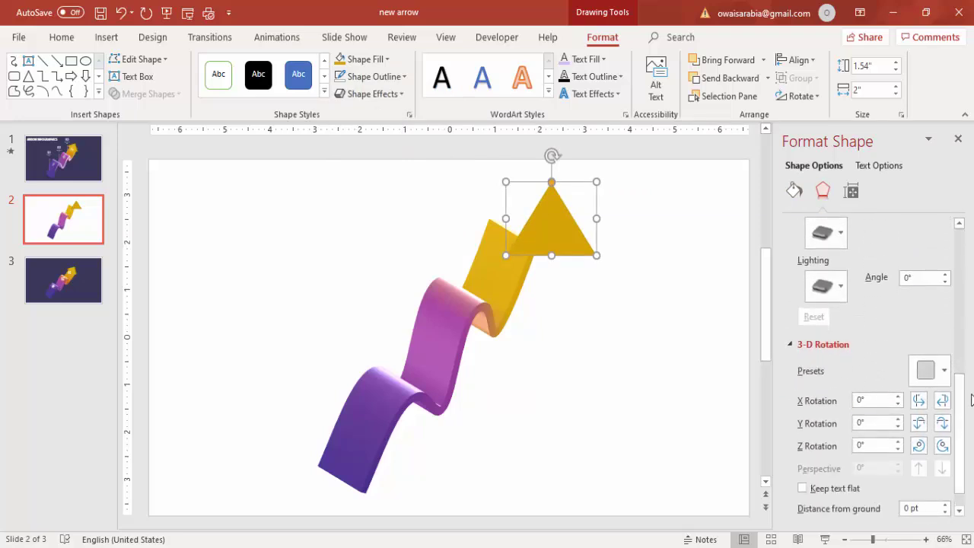
left_click(942, 371)
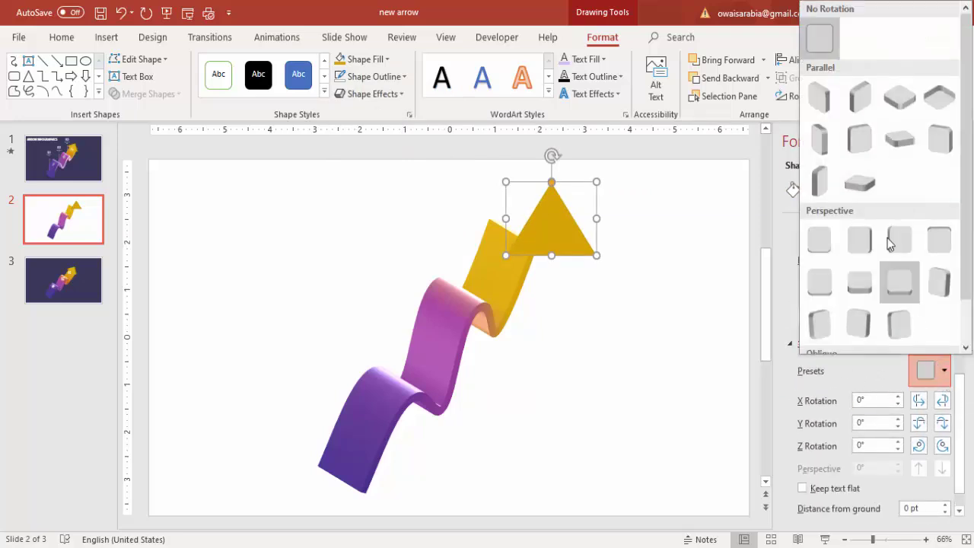
left_click(830, 109)
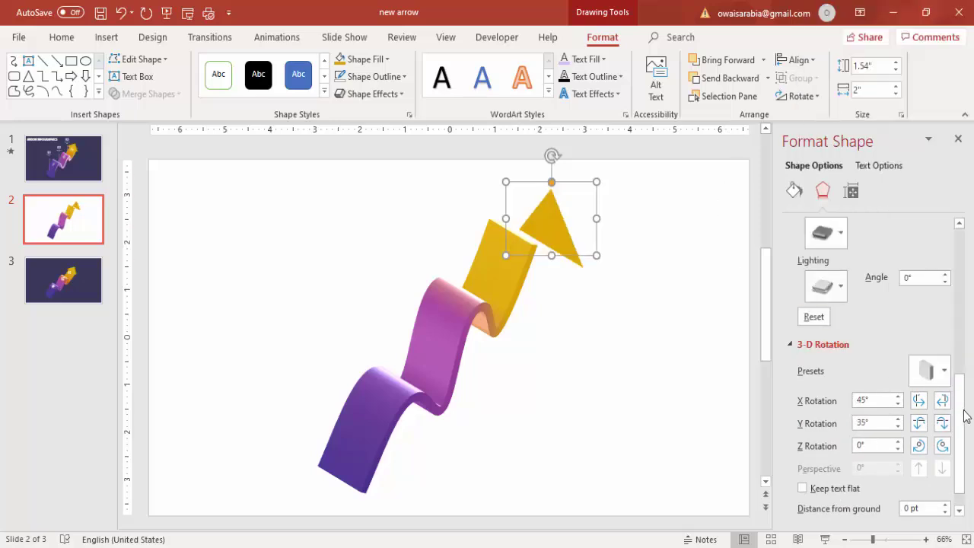
left_click_drag(965, 420, 964, 366)
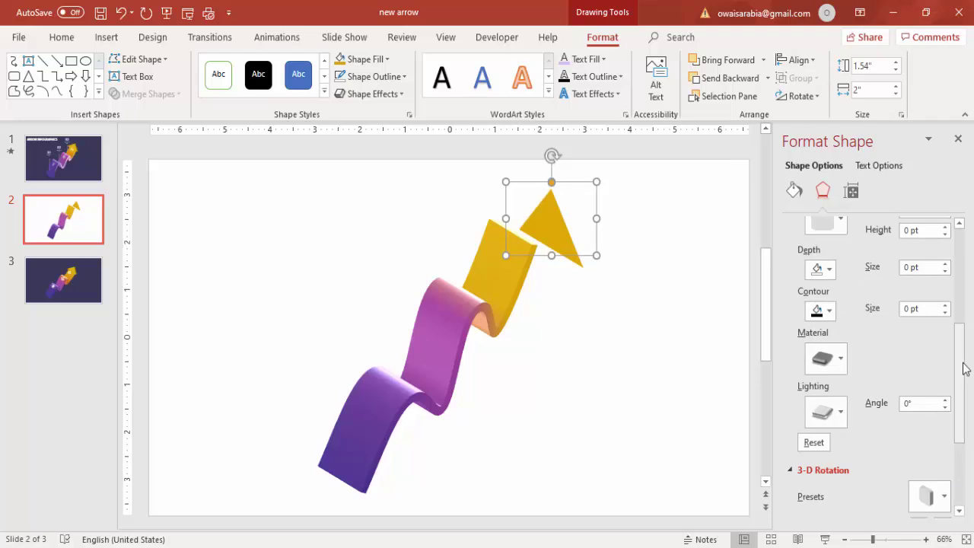
Step: Give the triangle 13 pt 3-D depth and place it on the ribbon's top end
left_click(945, 263)
left_click(945, 263)
left_click(945, 263)
left_click(945, 263)
left_click(945, 263)
left_click(945, 264)
left_click(945, 263)
left_click(945, 263)
left_click(945, 263)
left_click(945, 263)
left_click(945, 263)
left_click(945, 264)
left_click_drag(542, 237, 508, 216)
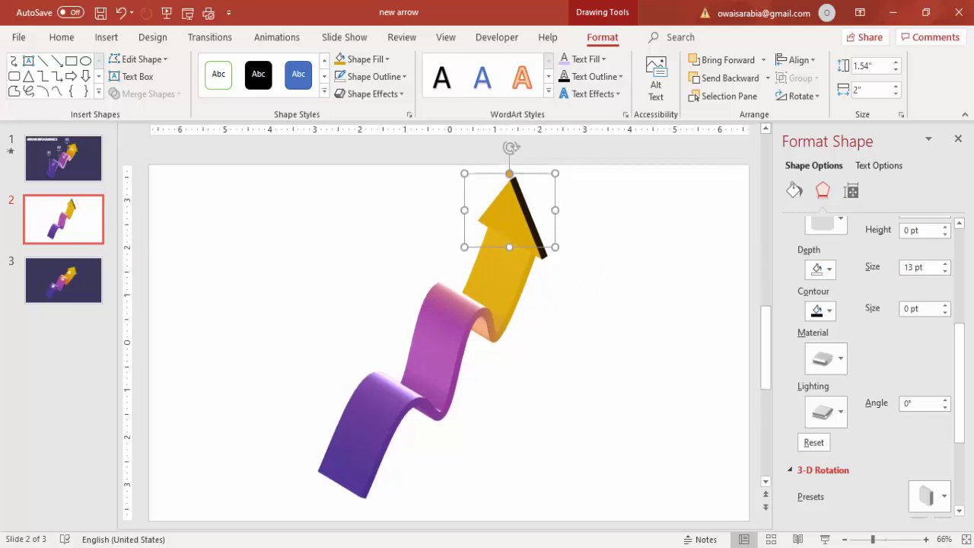
left_click(938, 496)
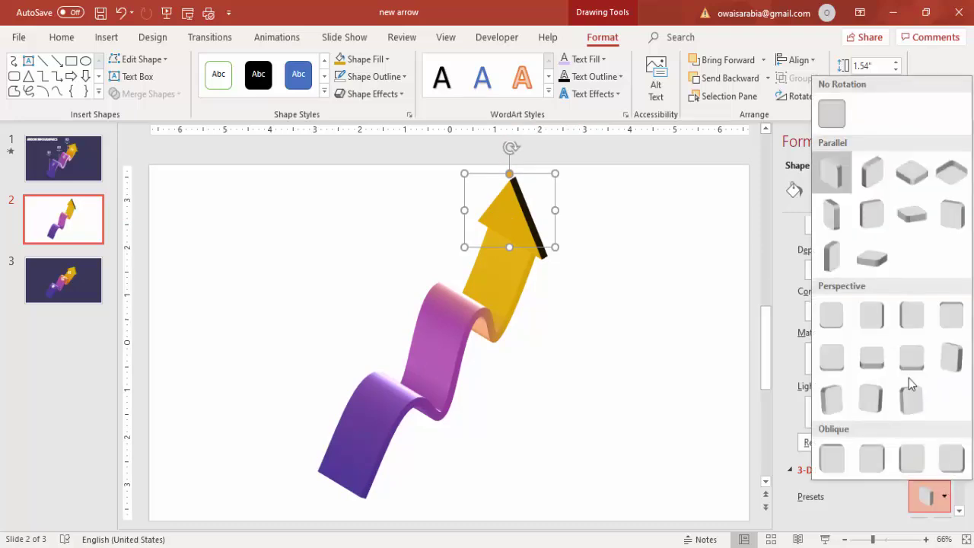
Step: Try Isometric: Right Up, revert to the earlier tilt, and raise the arrowhead's X rotation
left_click(868, 178)
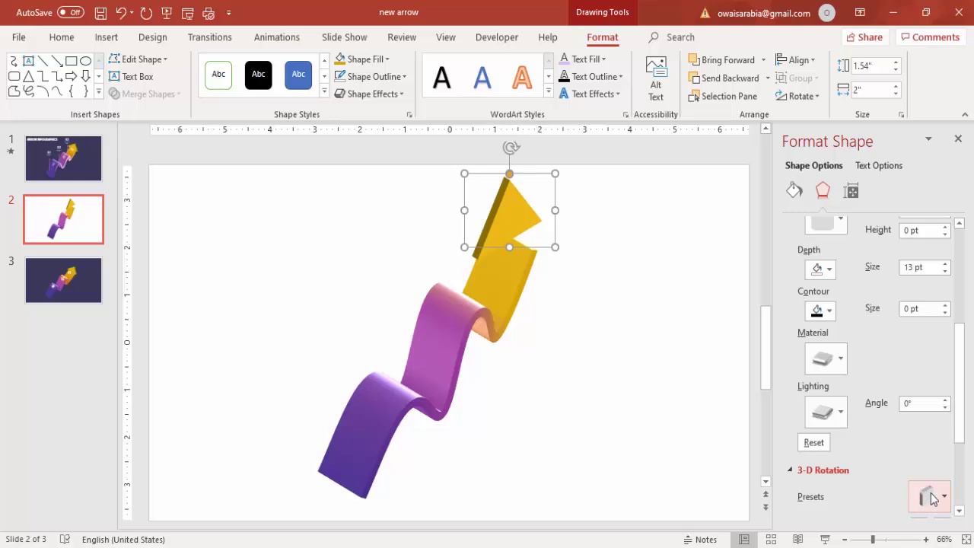
left_click(932, 496)
left_click(823, 179)
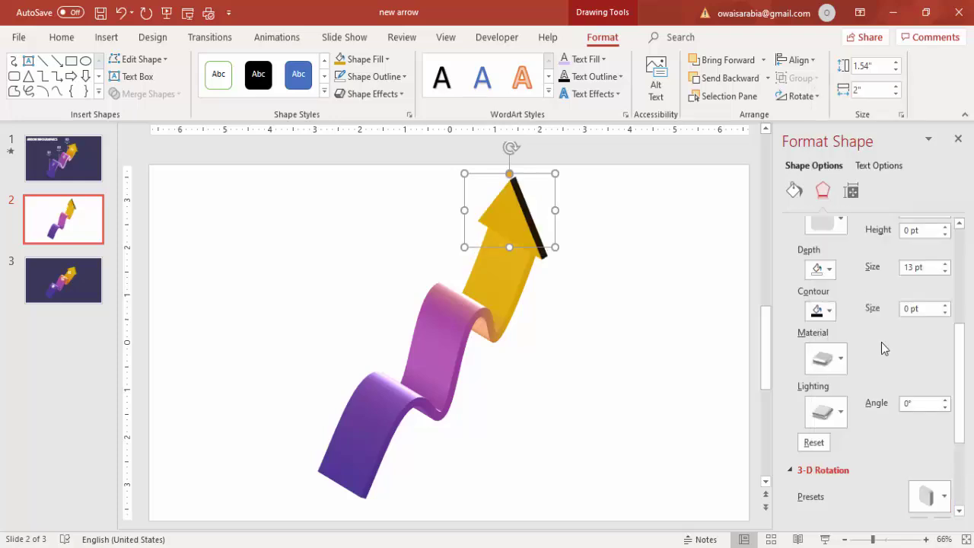
scroll(962, 393, "down", 4)
left_click(942, 374)
left_click(924, 371)
left_click(925, 371)
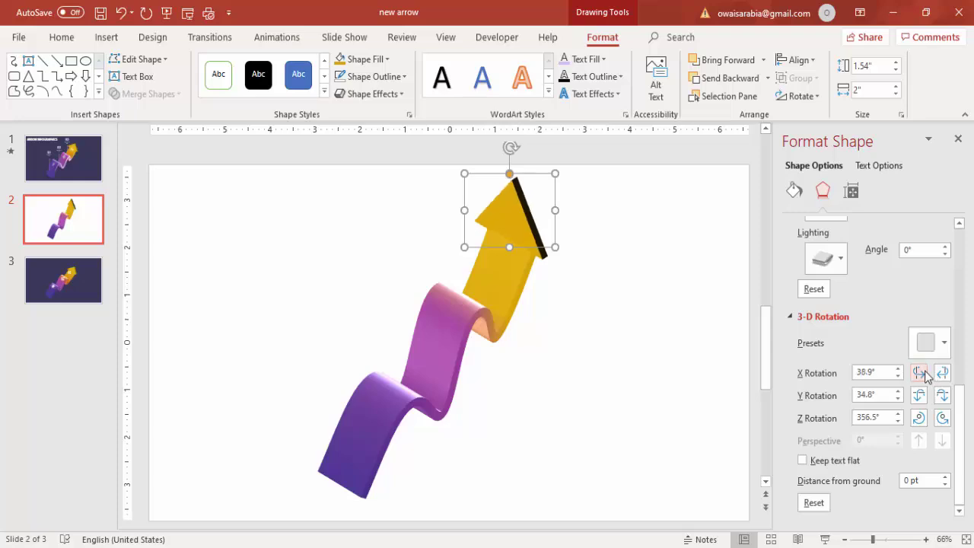
left_click(924, 371)
left_click(924, 371)
left_click(925, 372)
Step: Nudge the arrowhead into place and tune its rotation to Y 27.7° and Z 347.2°
scroll(502, 217, "up", 1)
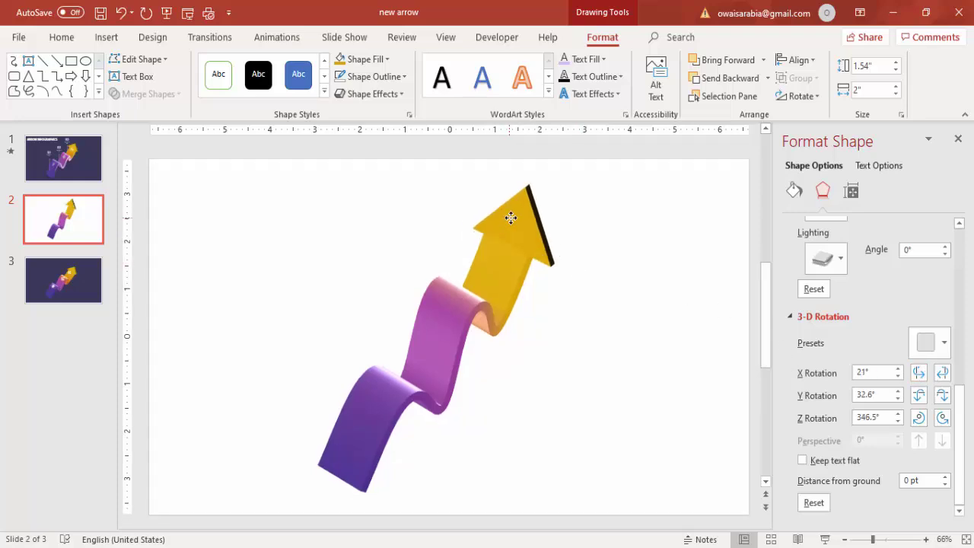
left_click_drag(507, 208, 506, 206)
scroll(505, 206, "up", 1)
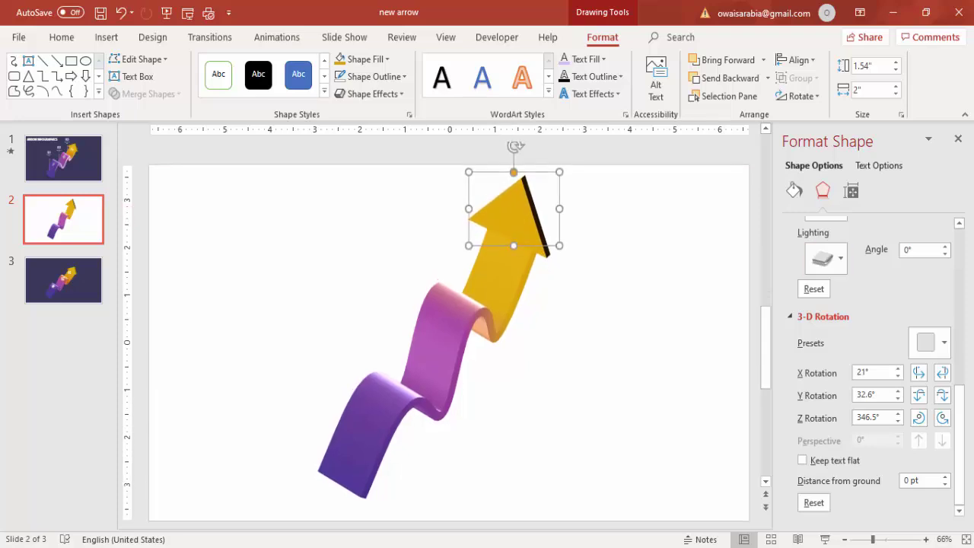
left_click(942, 396)
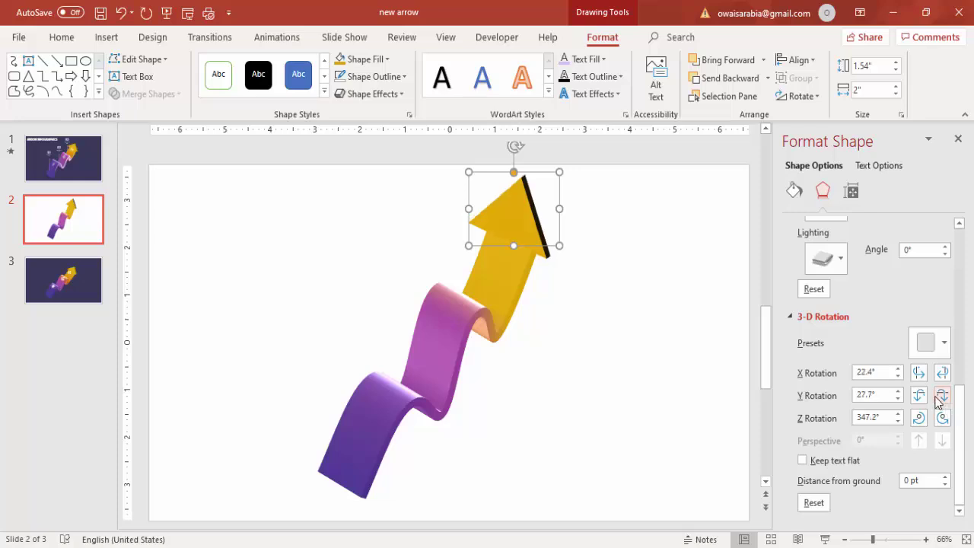
left_click(942, 418)
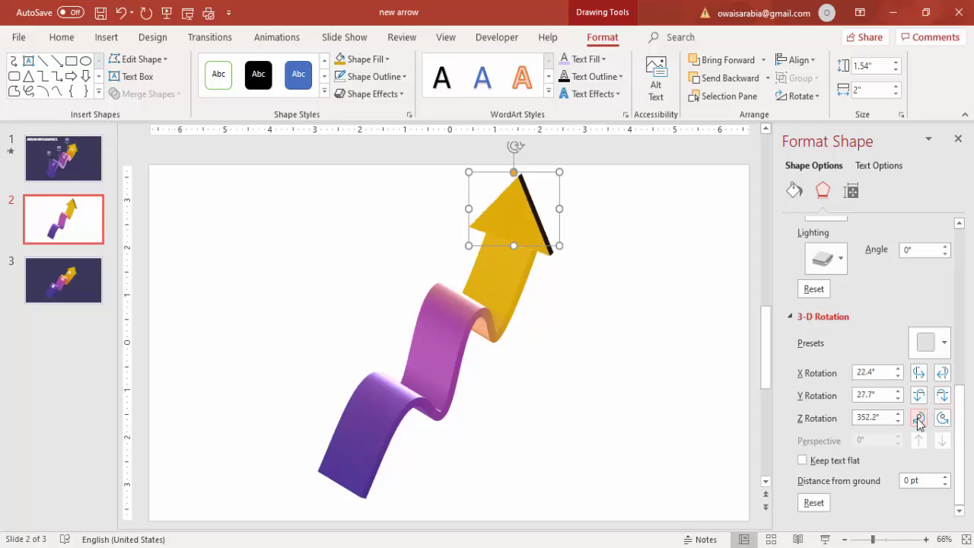
left_click(918, 417)
left_click(577, 323)
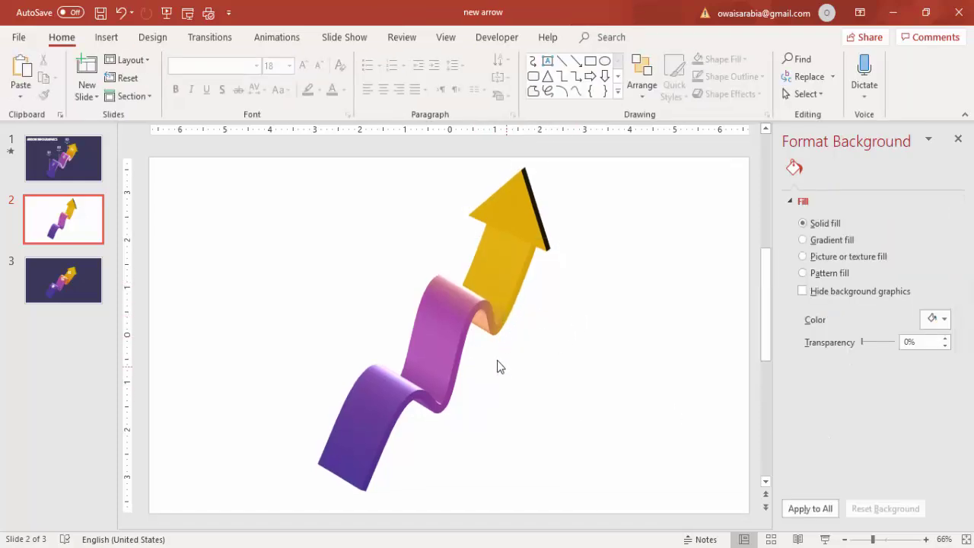
Step: Fill the slide background with the dark navy-purple swatch after trying lighter purples
left_click(523, 268)
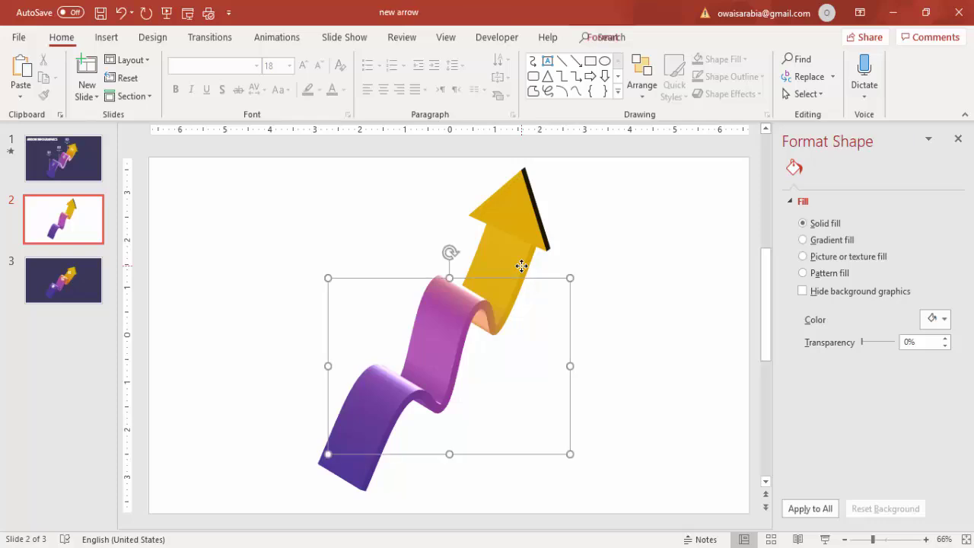
left_click(645, 325)
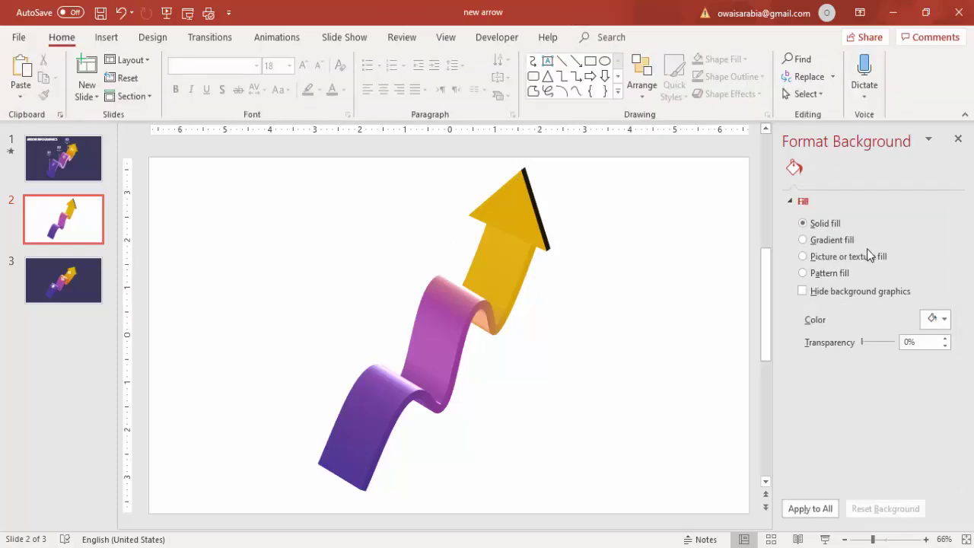
left_click(943, 317)
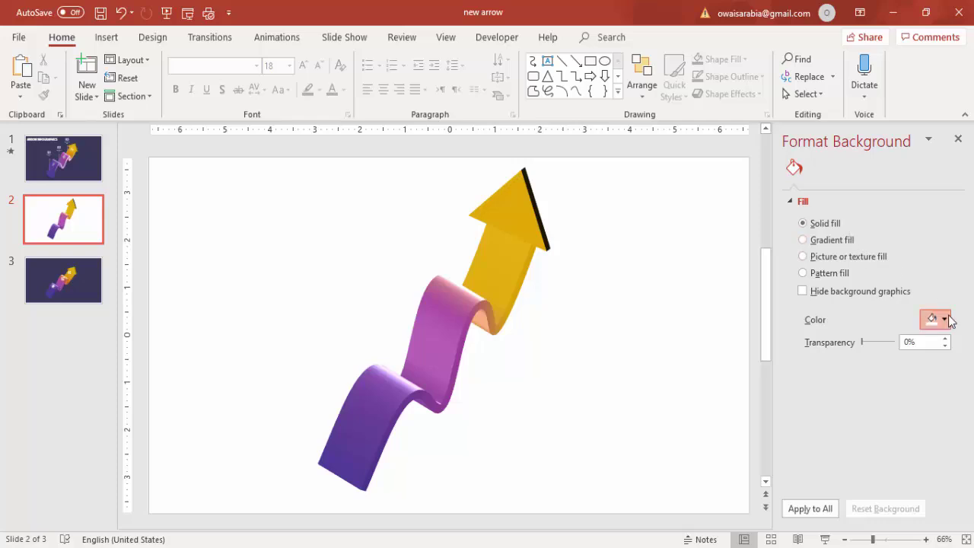
left_click(894, 483)
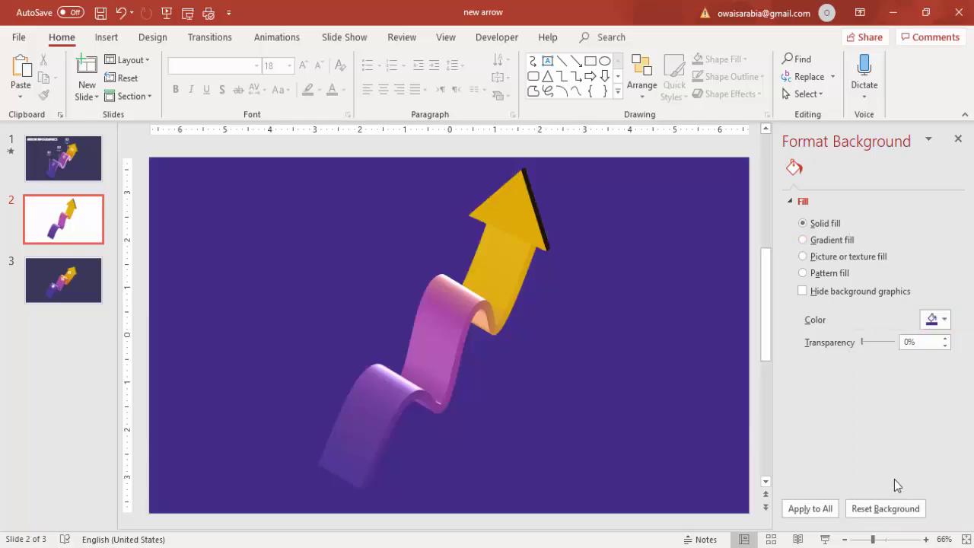
left_click(934, 323)
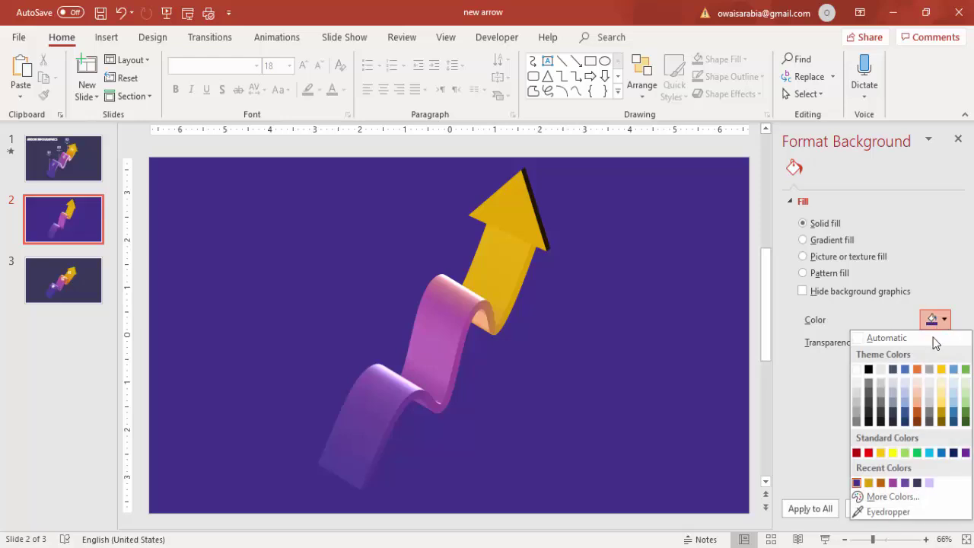
left_click(905, 484)
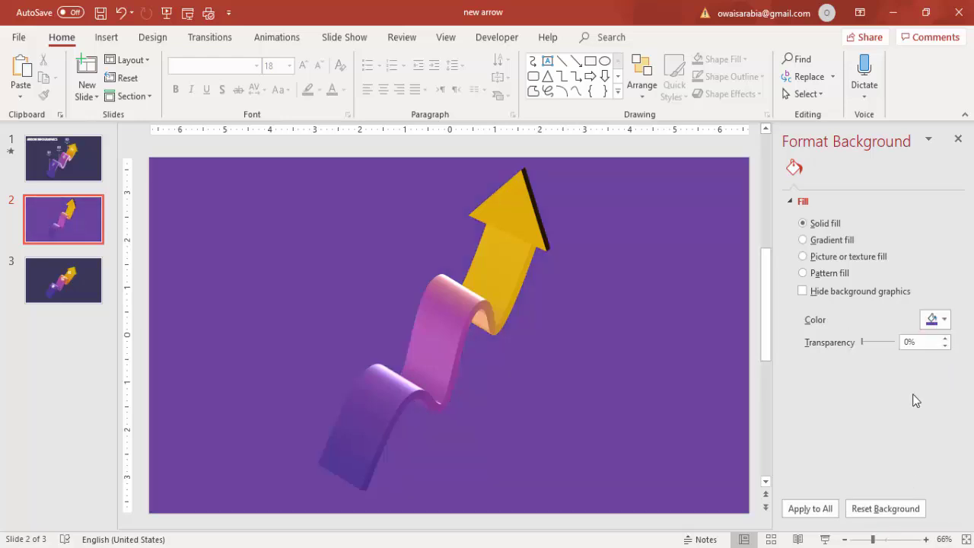
left_click(944, 323)
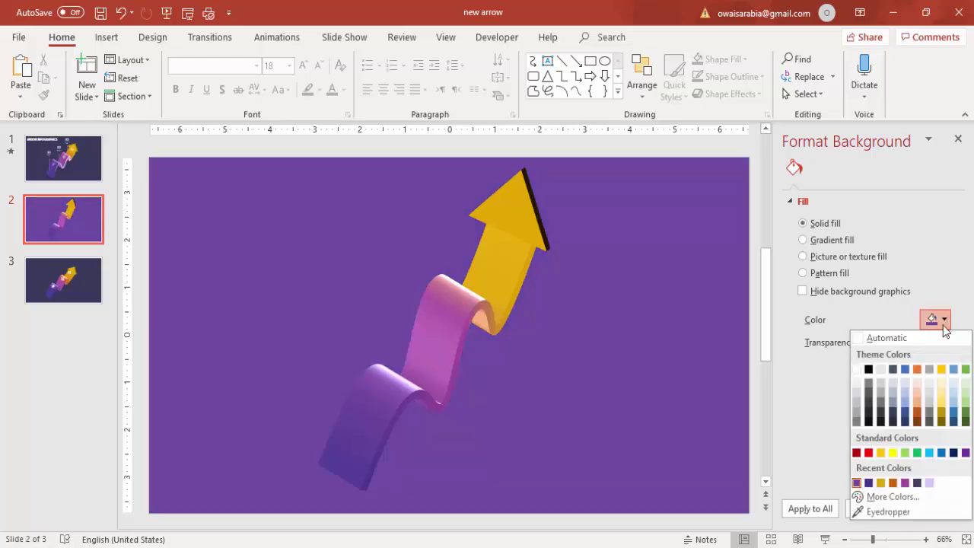
left_click(917, 483)
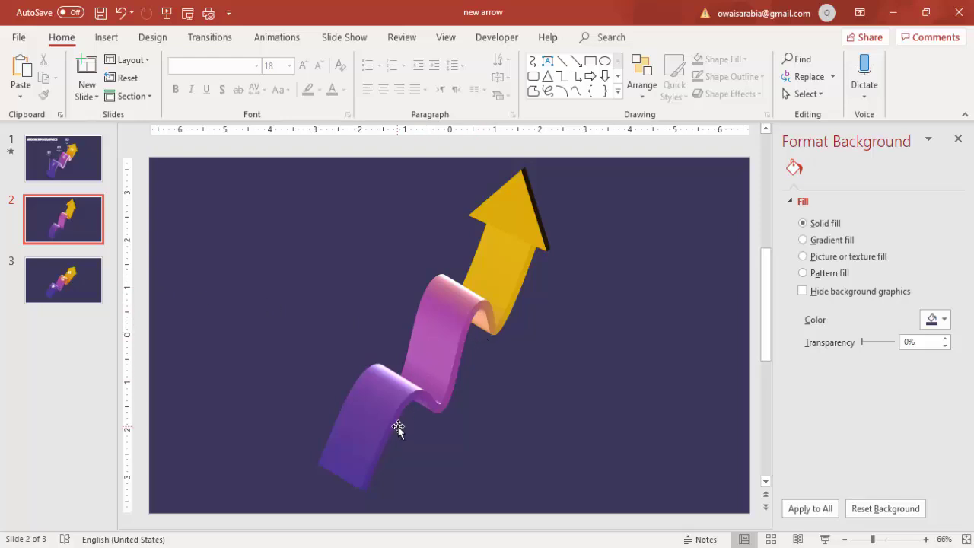
Step: Group the ribbon and arrowhead with Ctrl+G and rotate the grouped arrow clockwise
left_click(438, 347)
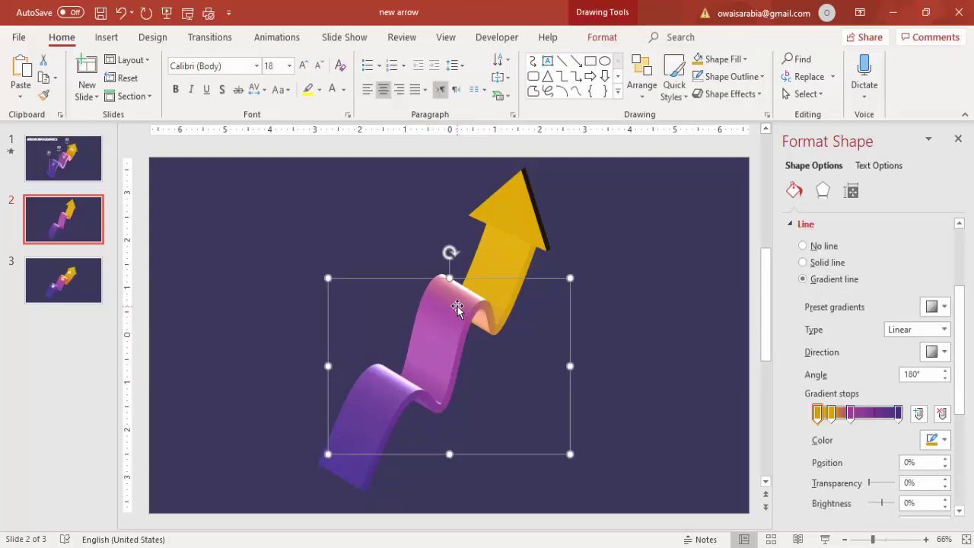
left_click(535, 191, "shift")
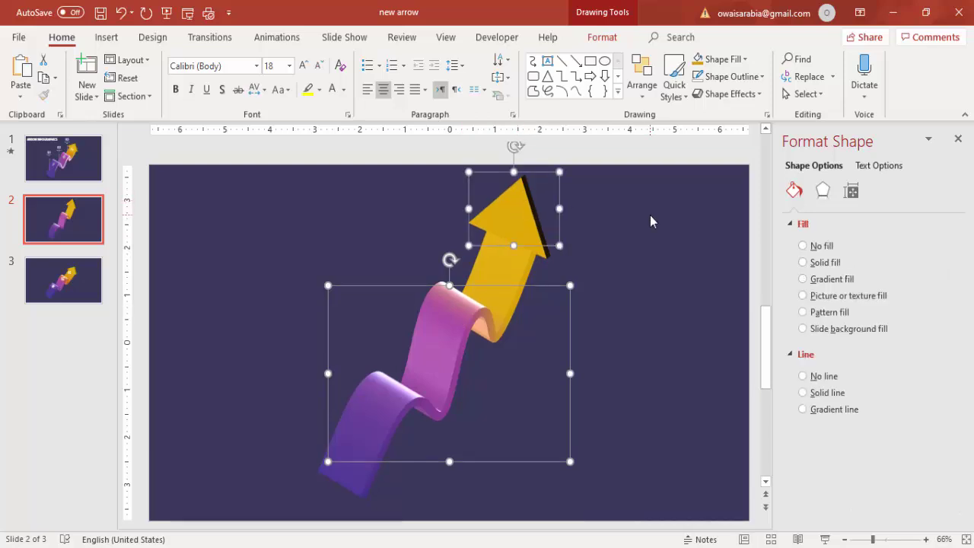
key("ctrl+g")
left_click_drag(516, 299, 505, 316)
left_click_drag(438, 160, 471, 163)
mouse_move(506, 318)
left_mouse_down()
mouse_move(502, 328)
mouse_move(518, 304)
left_mouse_up()
Step: Reposition the arrow and show the yellow arrowhead's 3-D effect settings
left_click_drag(528, 244, 531, 245)
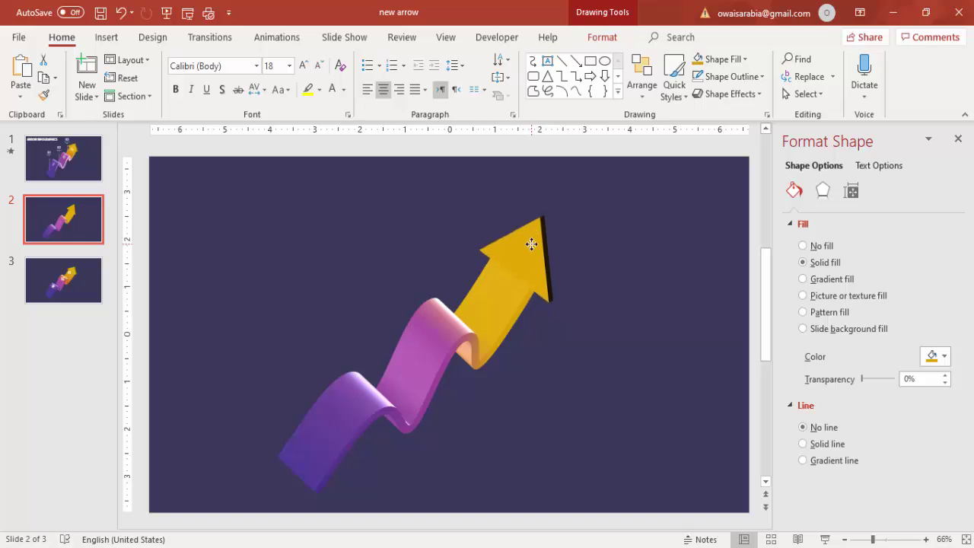
left_click(531, 244)
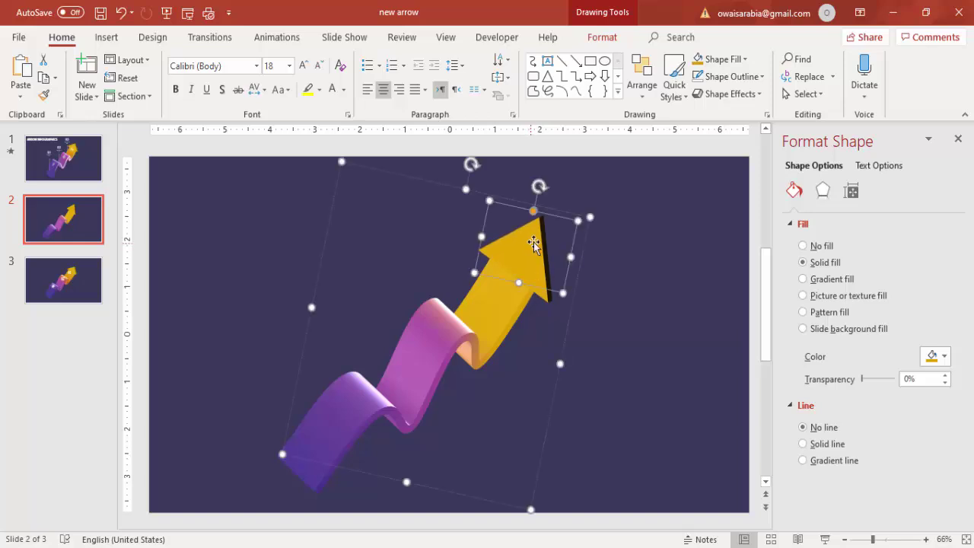
left_click(633, 273)
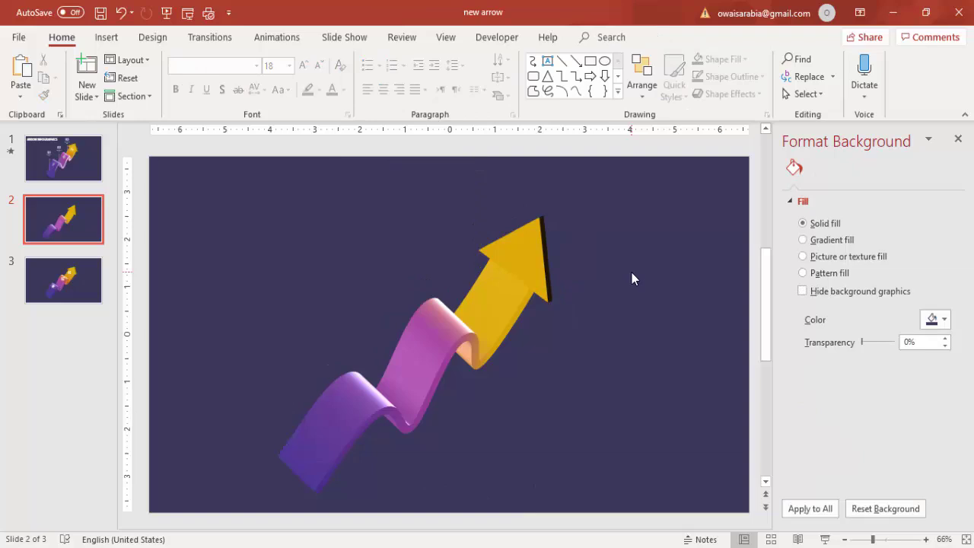
left_click(539, 232)
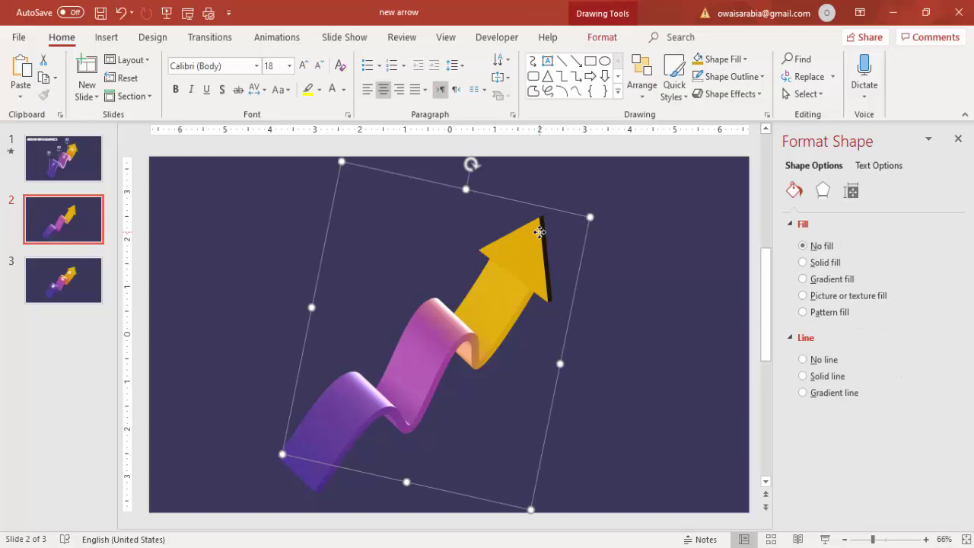
left_click(832, 195)
left_click_drag(962, 318, 962, 399)
Step: Set the arrowhead's 3-D material to Plastic
left_click(839, 346)
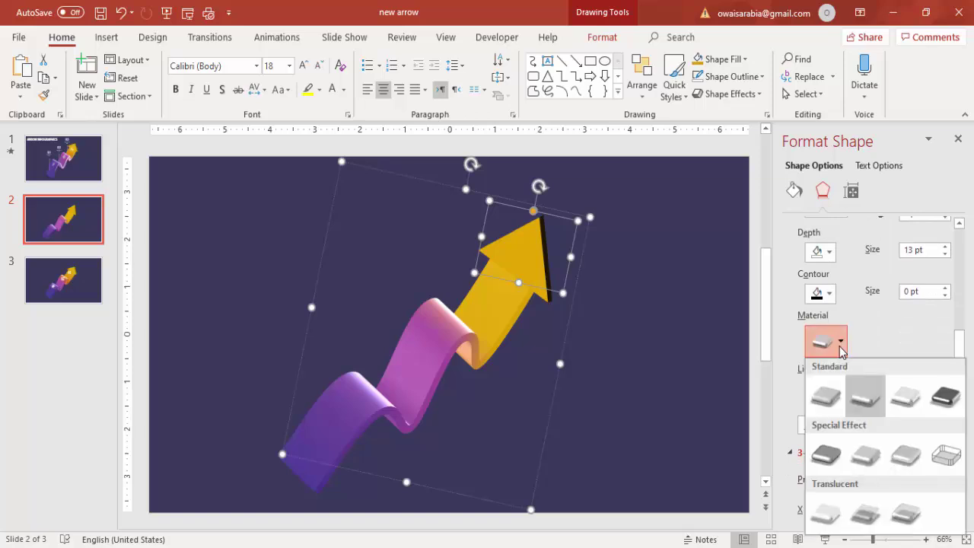
left_click_drag(961, 348, 960, 377)
left_click(839, 253)
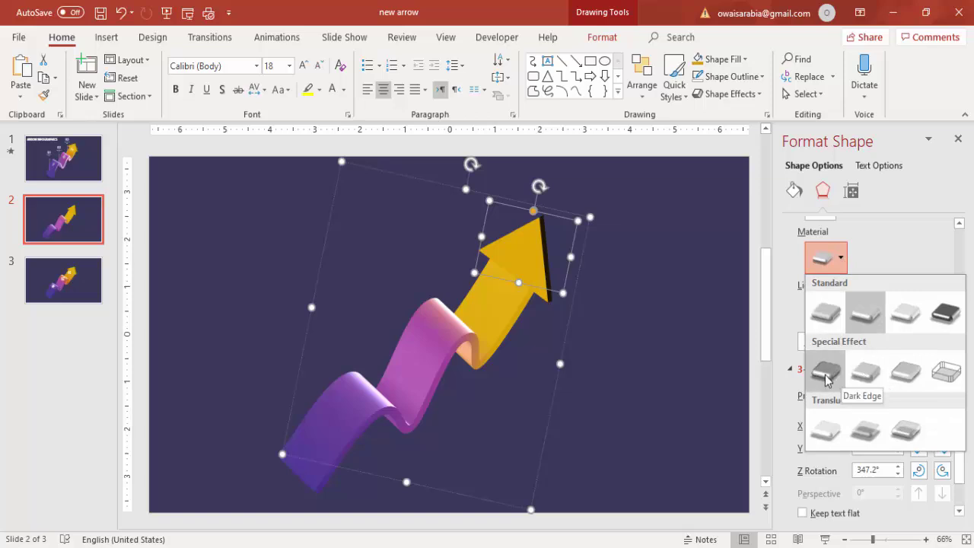
left_click(903, 308)
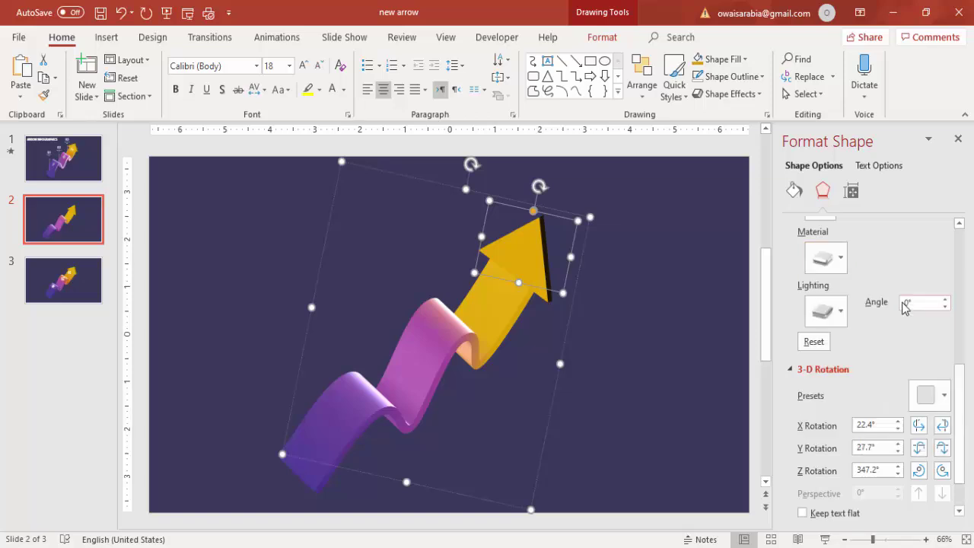
Step: Set the arrowhead's lighting to Two Point after trying a cool preset
left_click(839, 311)
left_click(838, 213)
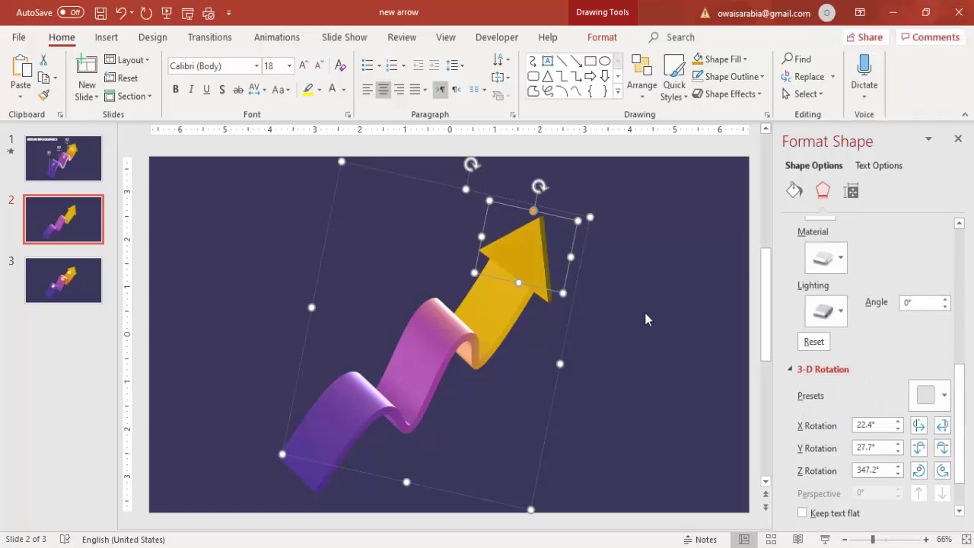
left_click(826, 326)
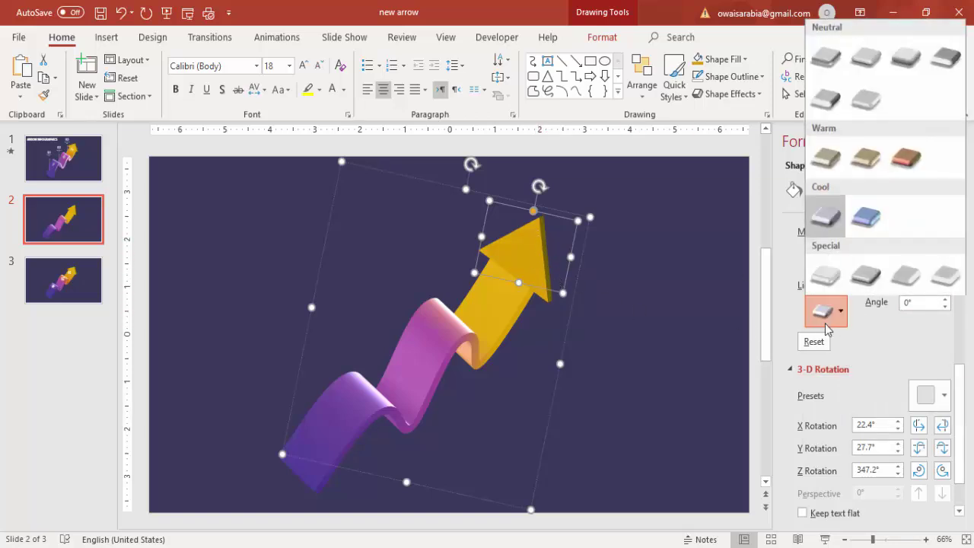
left_click(864, 281)
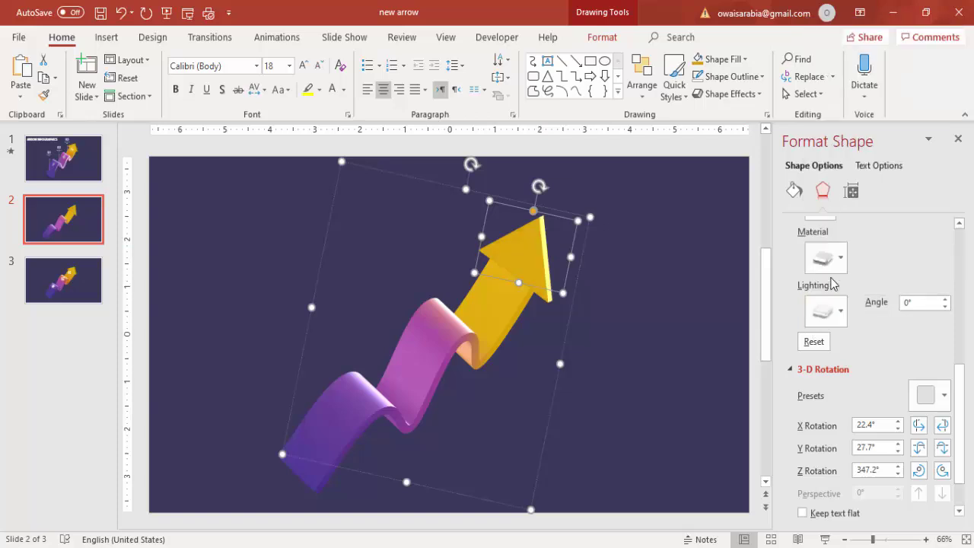